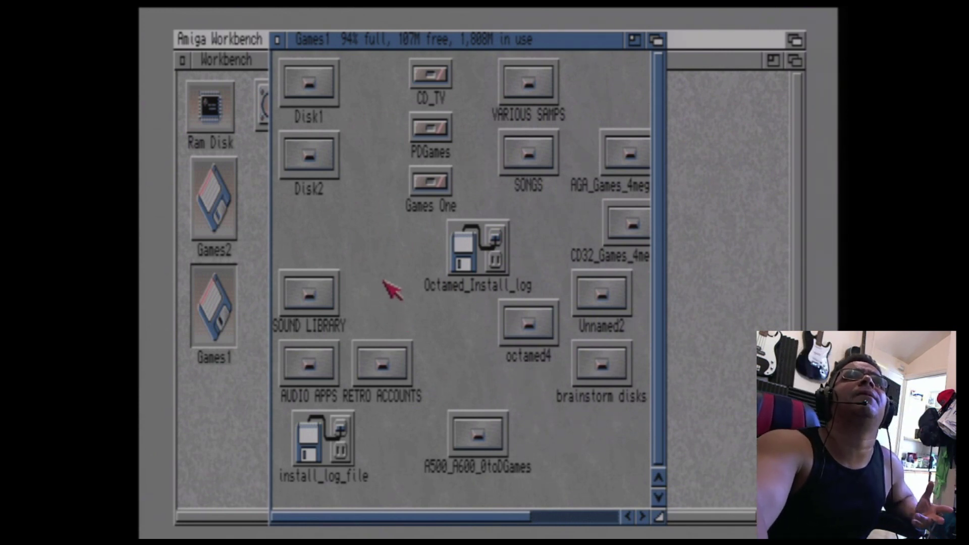
Open the AUDIO APPS drawer, look inside the OctaMED6 drawer, and close it again.
double_click(323, 380)
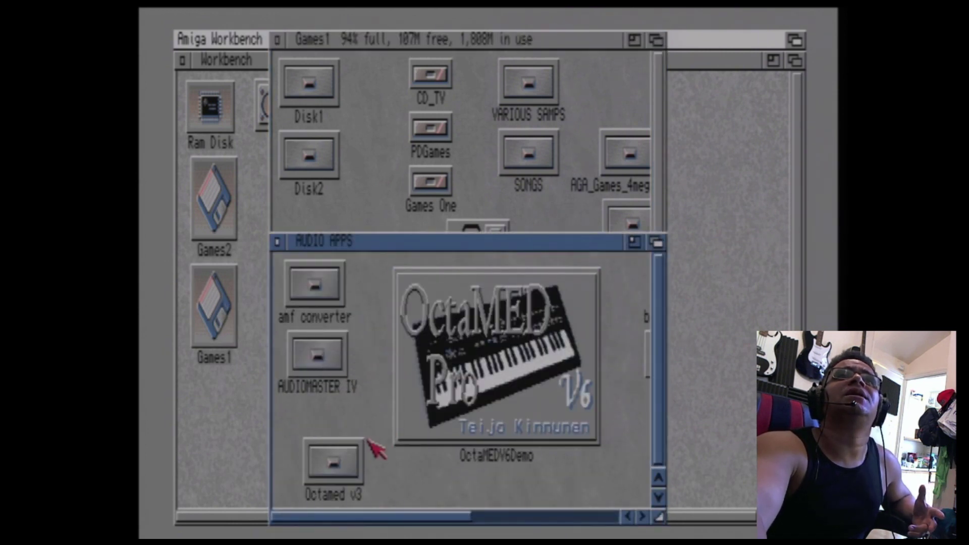
left_click_drag(361, 517, 513, 517)
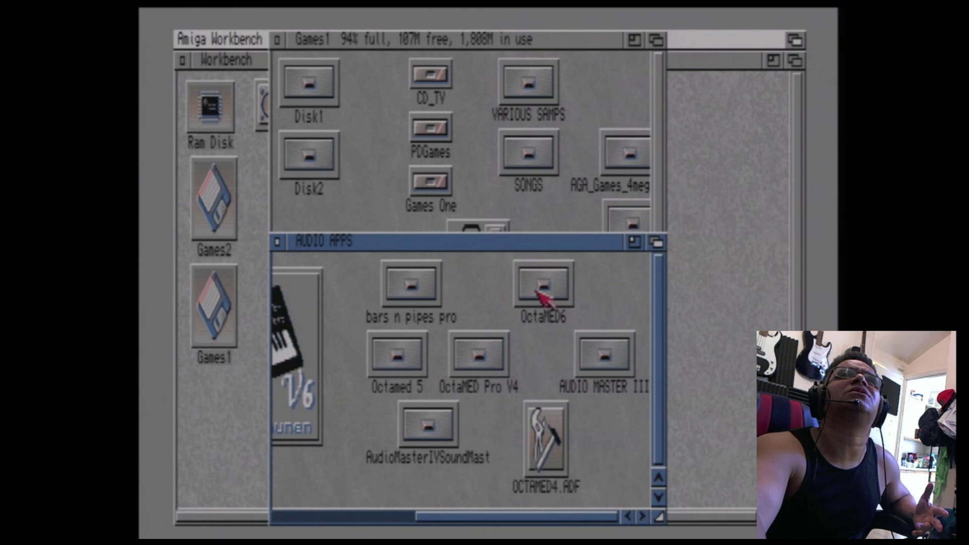
left_click(552, 299)
double_click(550, 298)
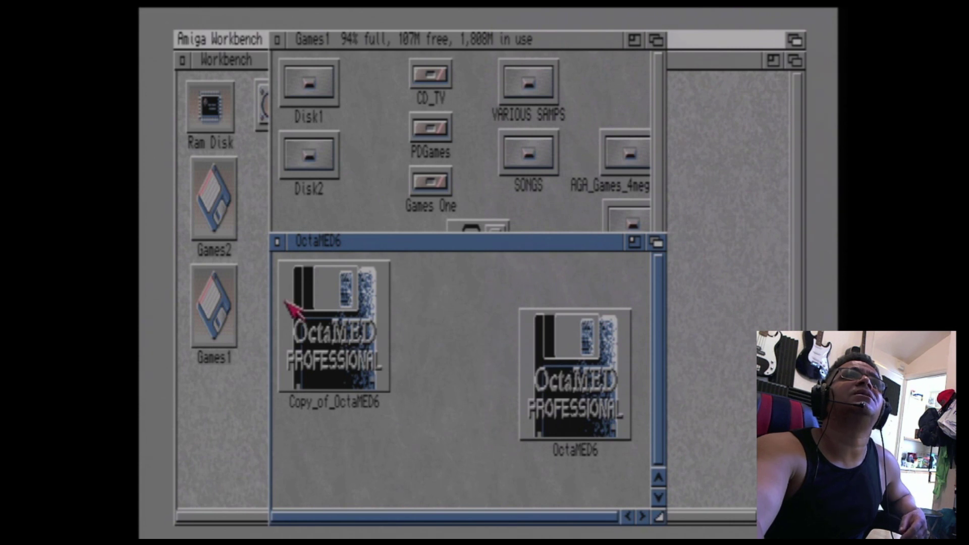
left_click(277, 243)
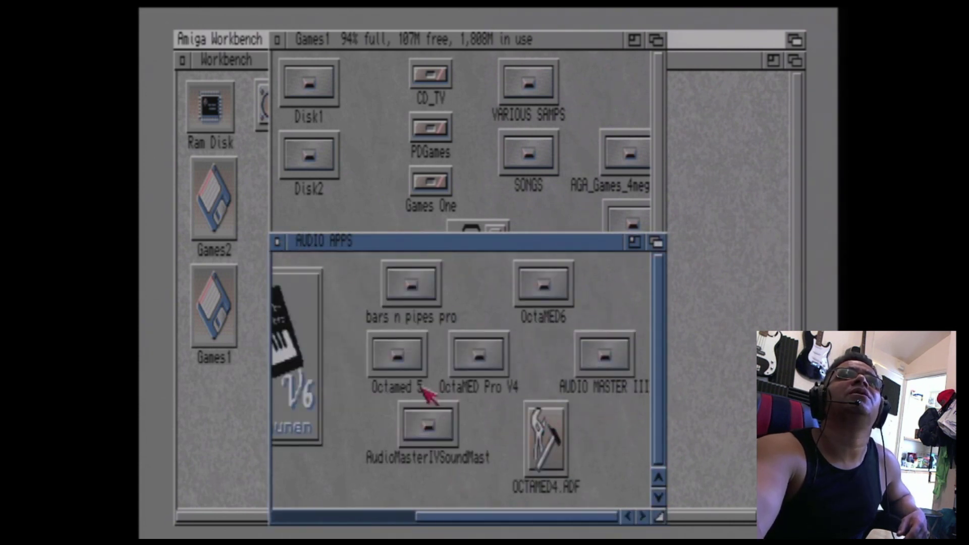
Open the Octamed 5 drawer and select the OctaMED.V5 program.
double_click(401, 368)
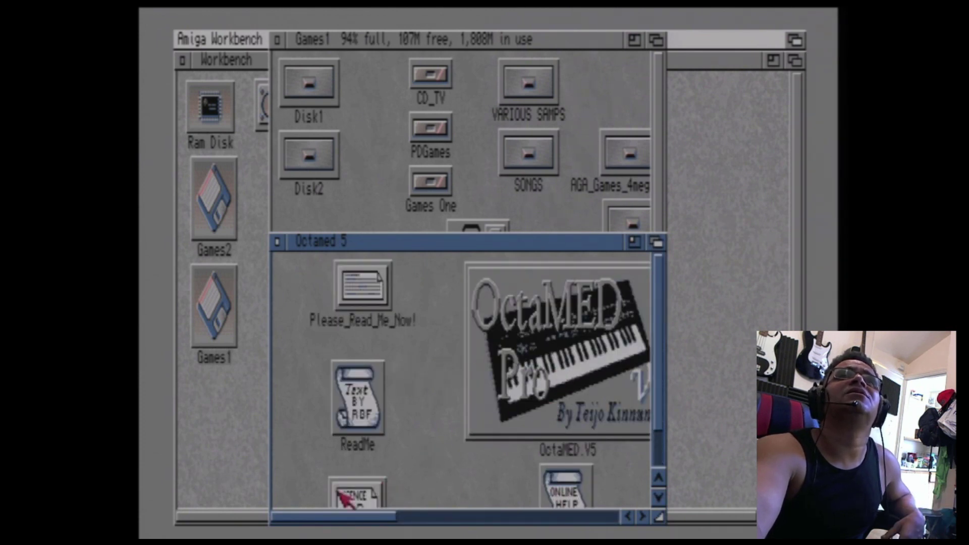
left_click_drag(342, 521, 431, 522)
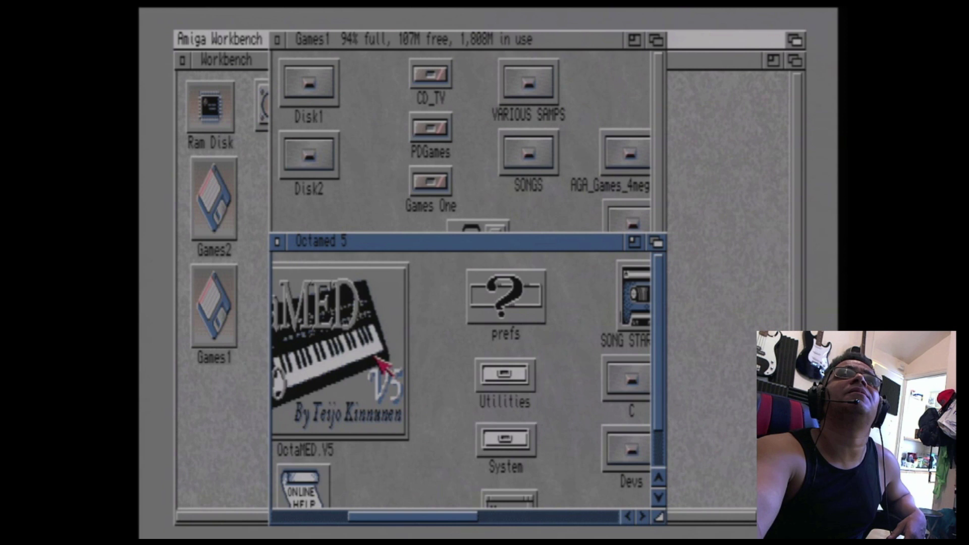
left_click(359, 359)
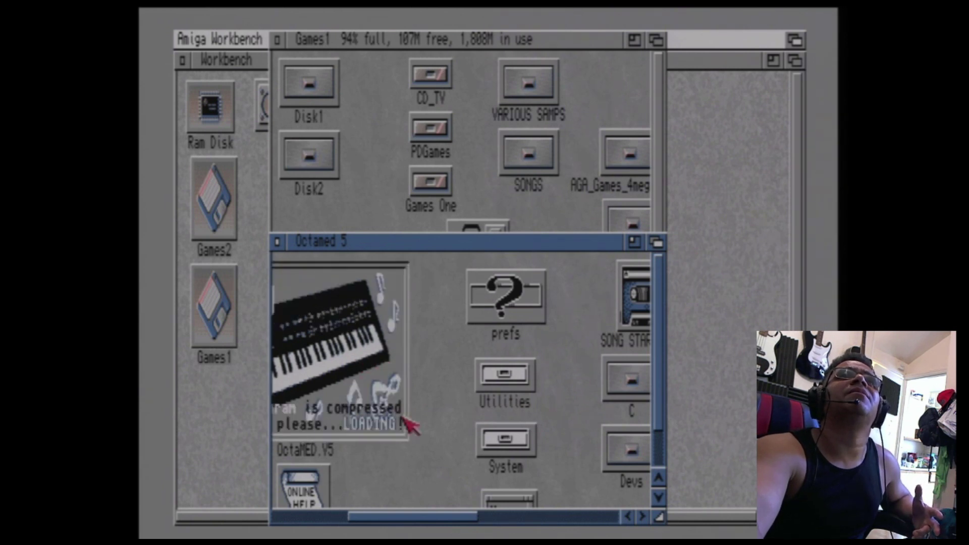
left_click(454, 499)
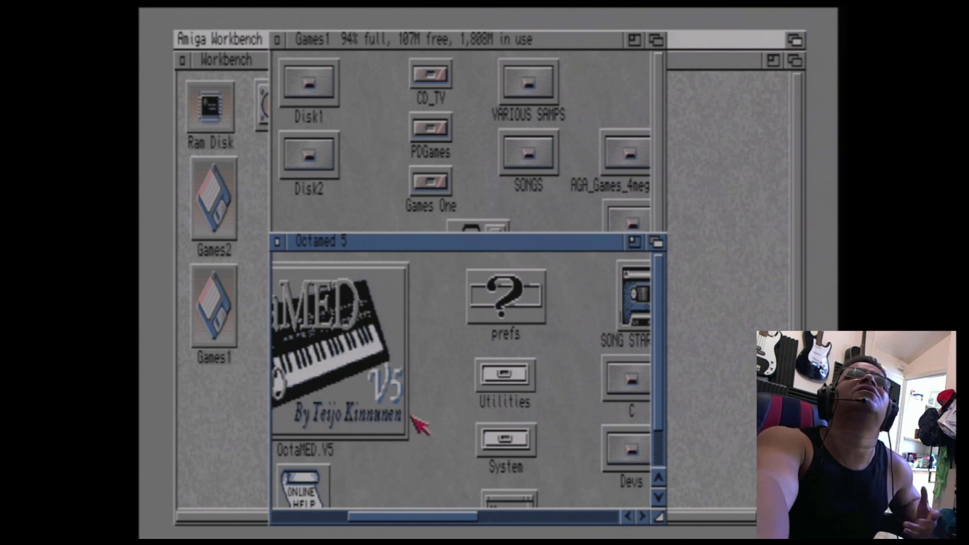
Launch OctaMED.V5 so OctaMED Professional starts with an unnamed 4-channel song.
double_click(327, 383)
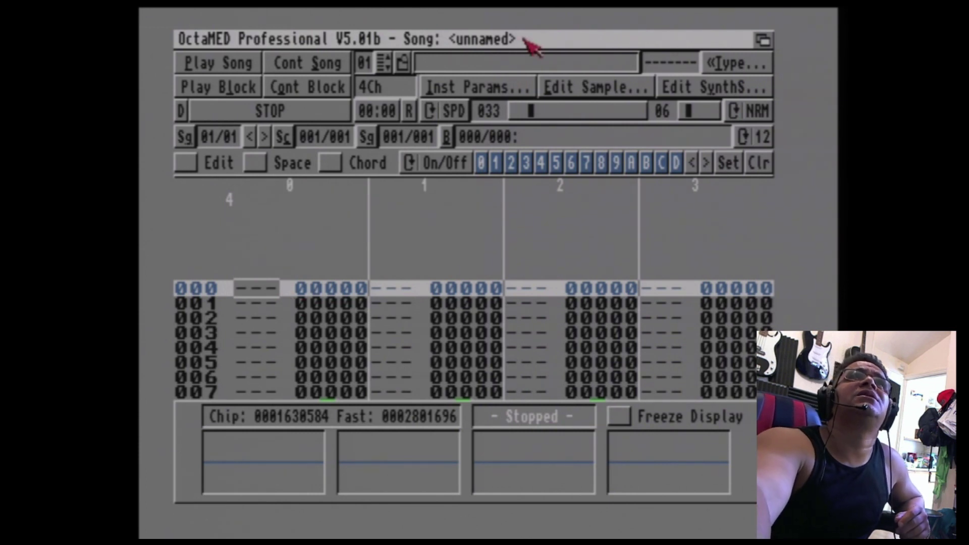
Open the Sample Editor with Edit Sample..., which reports no sample loaded.
left_click(566, 94)
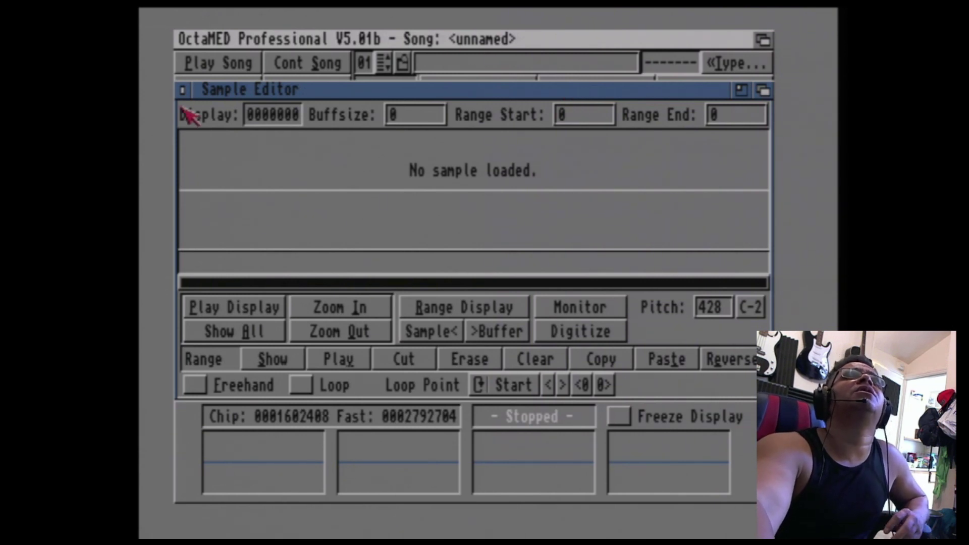
Close the Sample Editor and browse the menus without choosing a command.
left_click(183, 91)
left_click(512, 219)
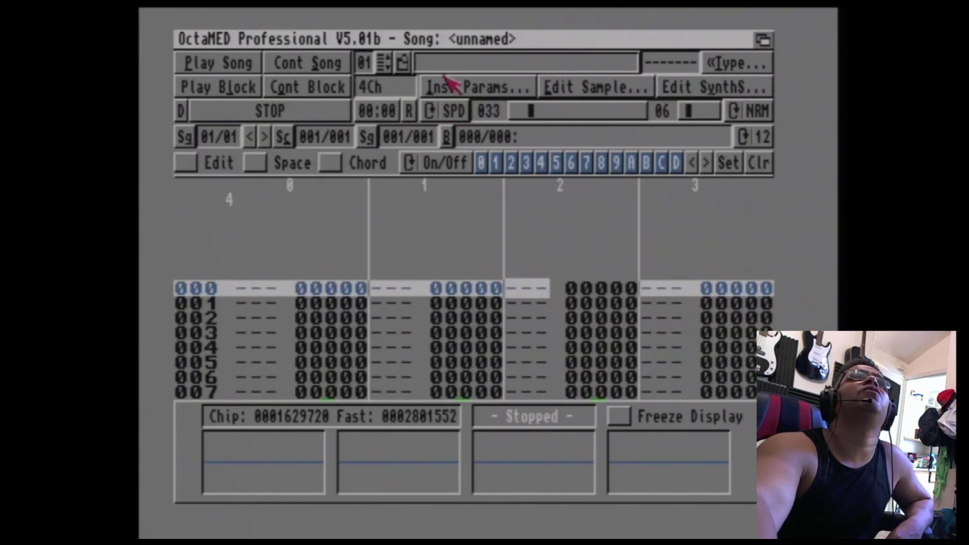
right_click(235, 41)
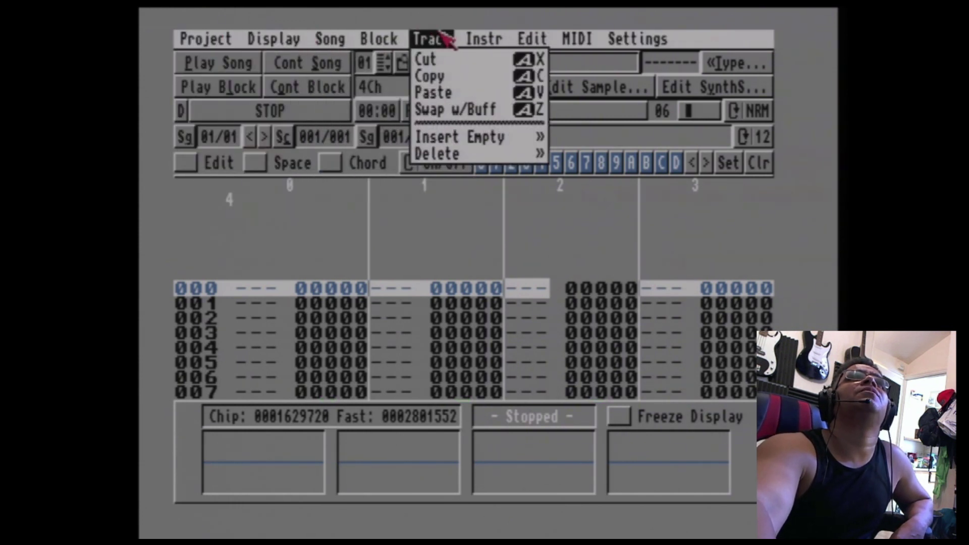
right_click(441, 35)
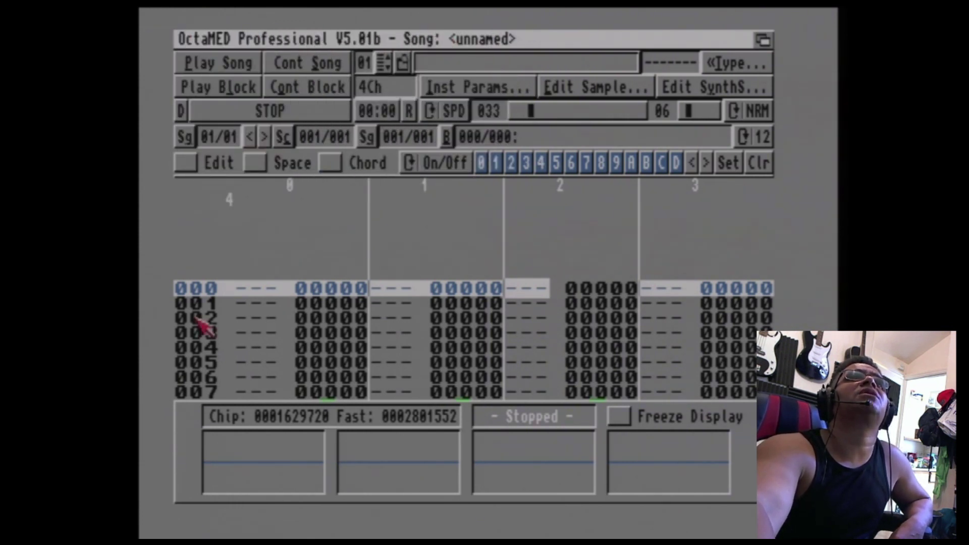
Move the edit cursor back and forth across tracks 0–3 along row 000.
left_click(254, 293)
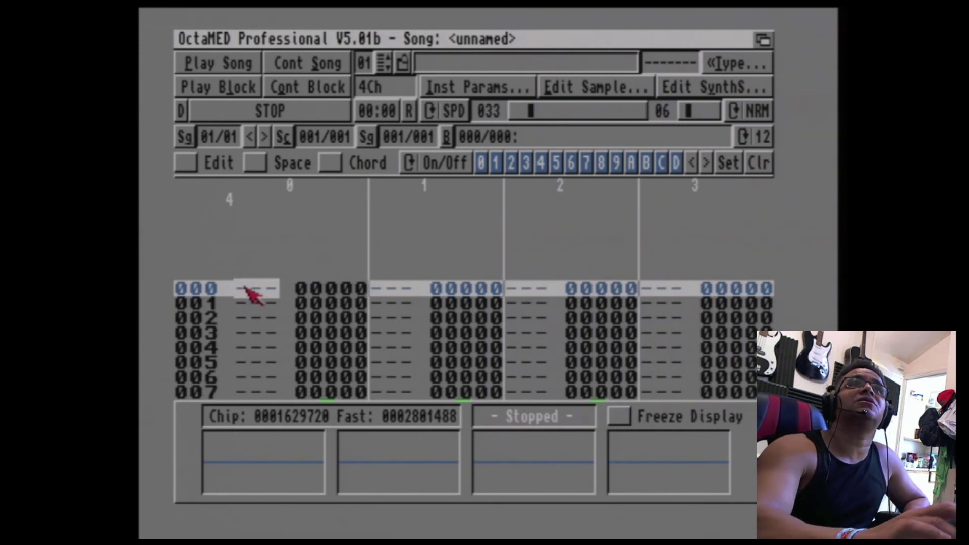
key("Right")
key("Right")
key("Right")
key("Right")
key("Right")
key("Right")
key("Right")
key("Right")
key("Right")
key("Right")
key("Right")
key("Right")
key("Right")
key("Right")
key("Right")
key("Right")
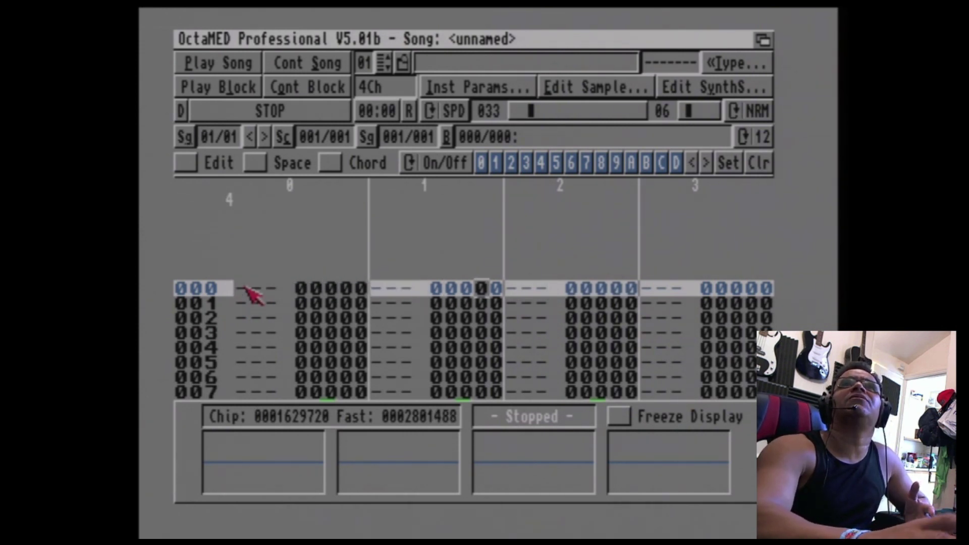
key("Left")
key("Left")
key("Left")
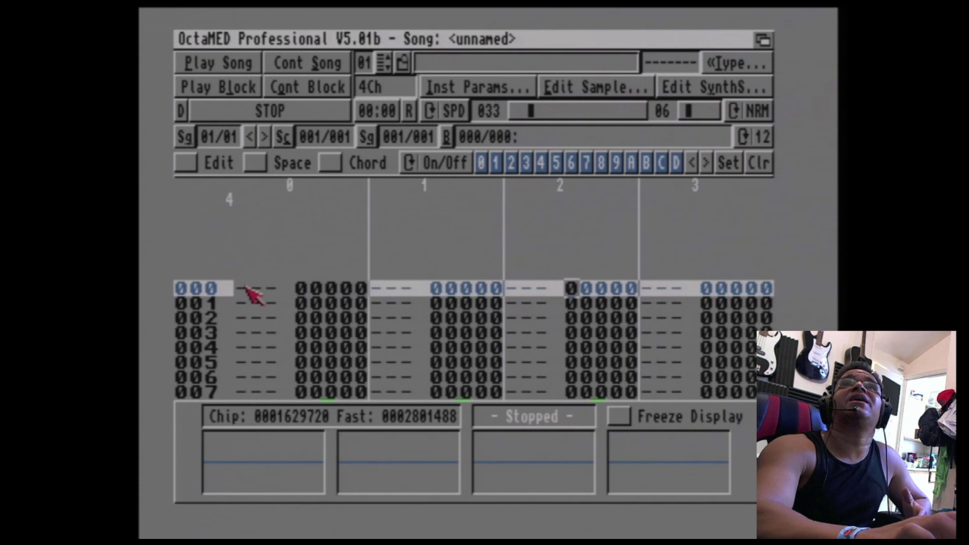
key("Right")
key("Right")
key("Right")
key("Right")
key("Right")
key("Right")
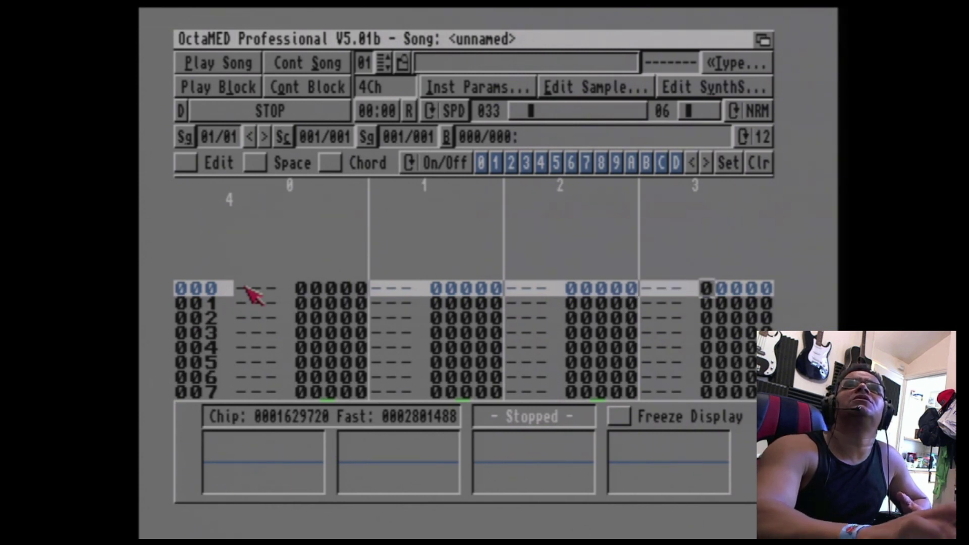
key("Right")
key("Right")
key("Right")
key("Left")
key("Left")
key("Left")
key("Left")
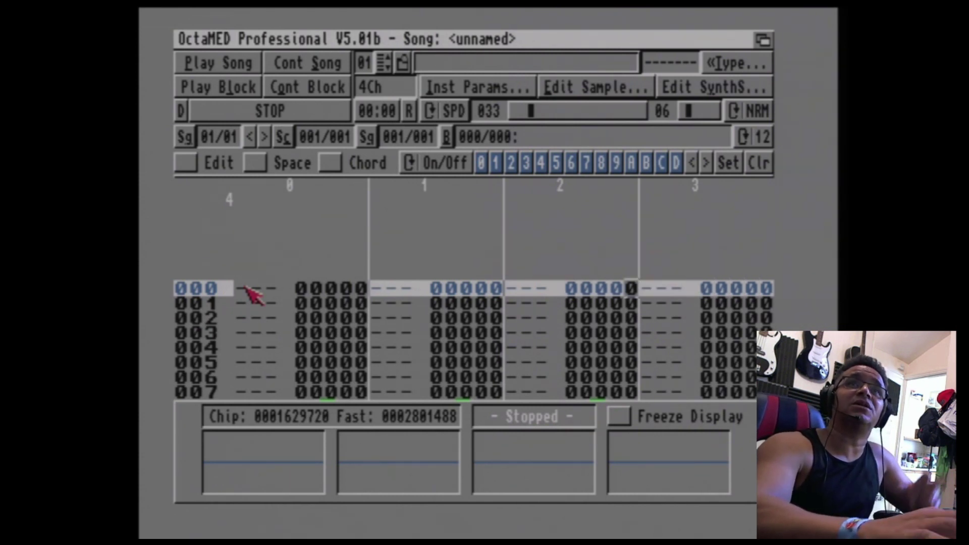
key("Left")
key("Left")
key("Left")
key("Left")
key("Left")
key("Left")
key("Left")
key("Left")
key("Left")
key("Left")
key("Left")
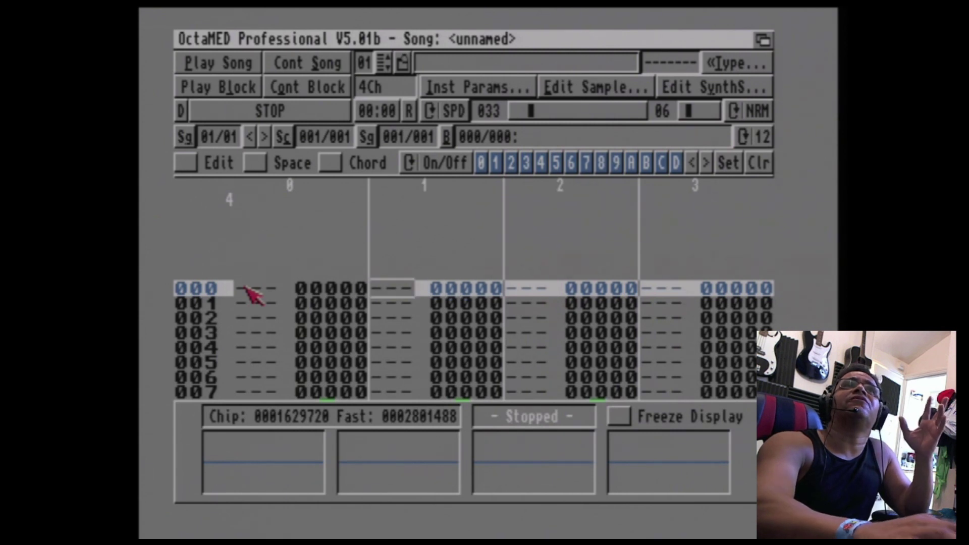
key("Left")
key("Left")
key("Left")
key("Left")
key("Left")
key("Left")
key("Left")
key("Right")
key("Right")
key("Right")
key("Right")
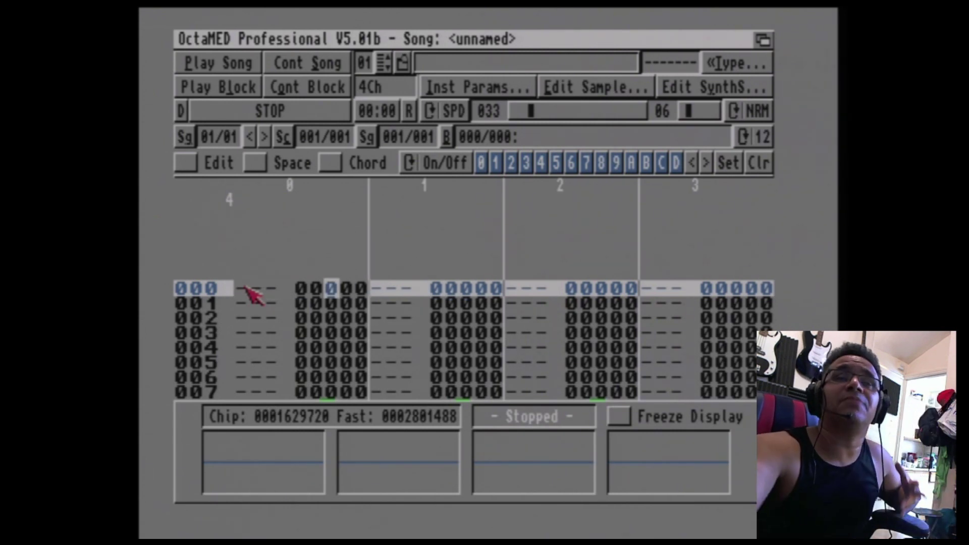
key("Right")
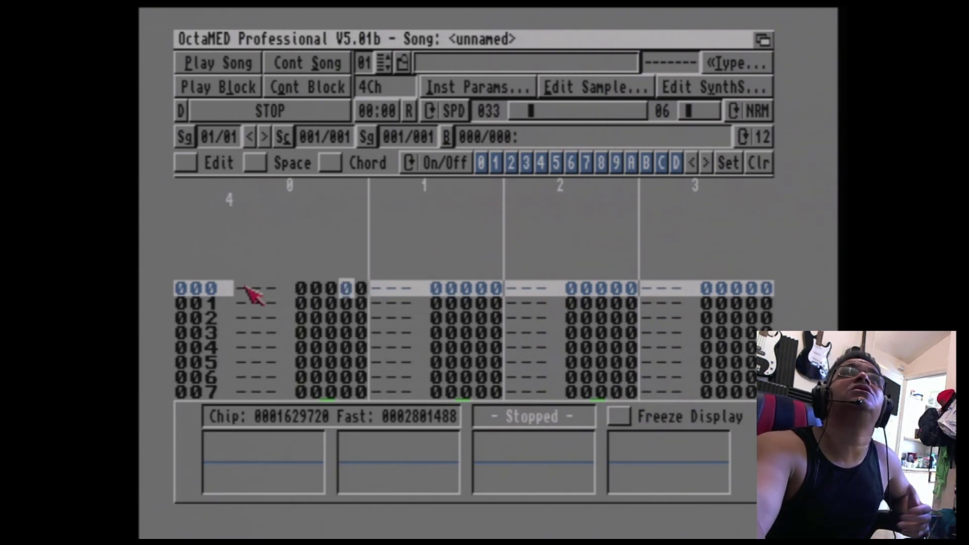
right_click(389, 39)
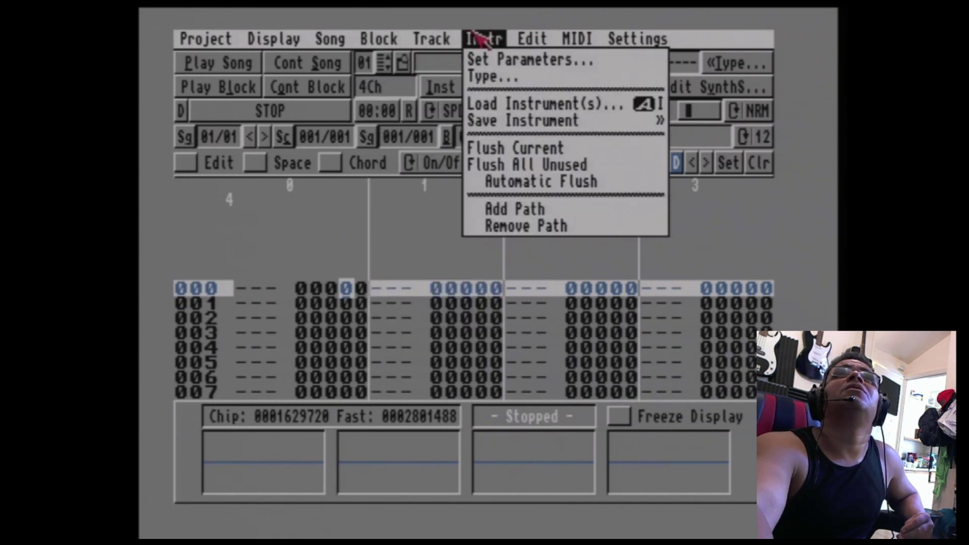
Choose Instr > Load Instrument(s)... and list the volumes Games1, Games2, Ram Disk and WB.
right_click(517, 107)
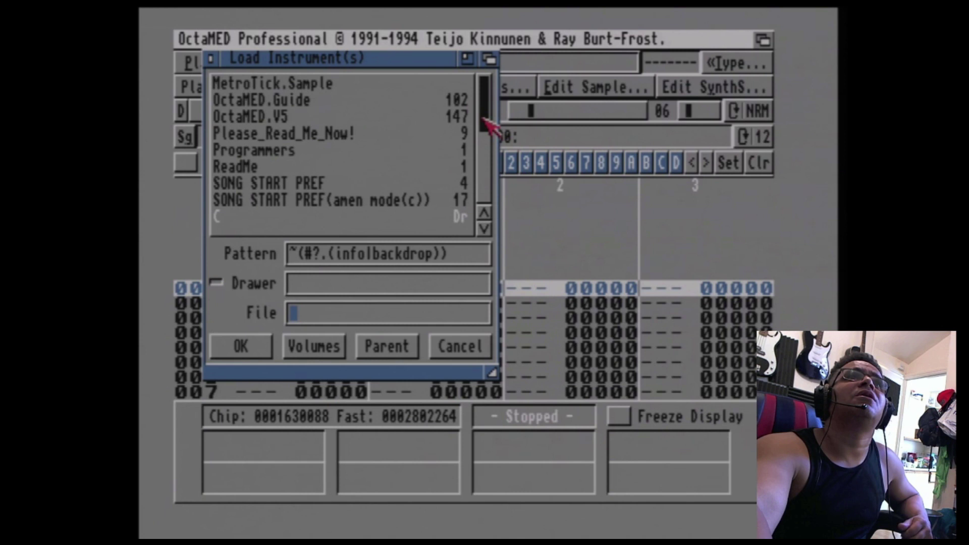
left_click(336, 347)
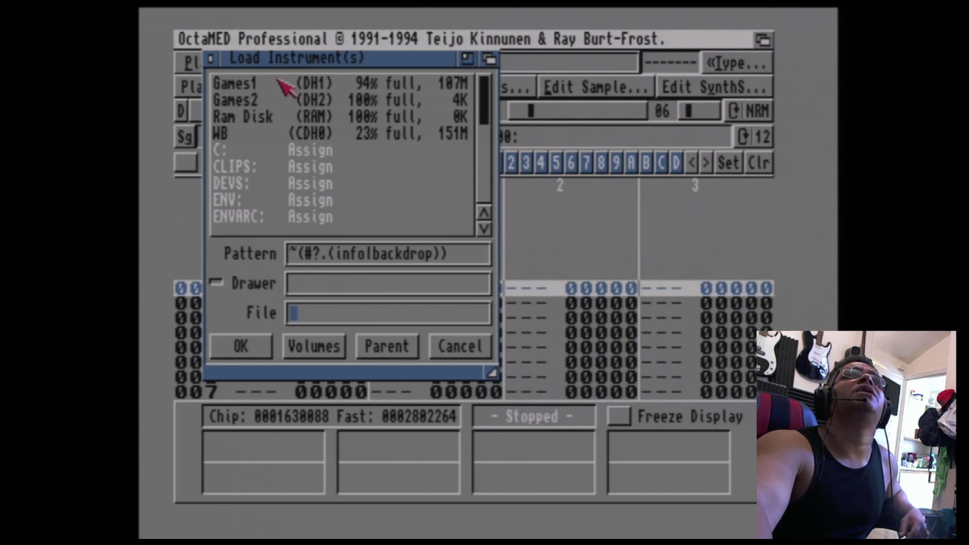
Open the Games1 volume and enter its SOUND LIBRARY drawer.
left_click(279, 83)
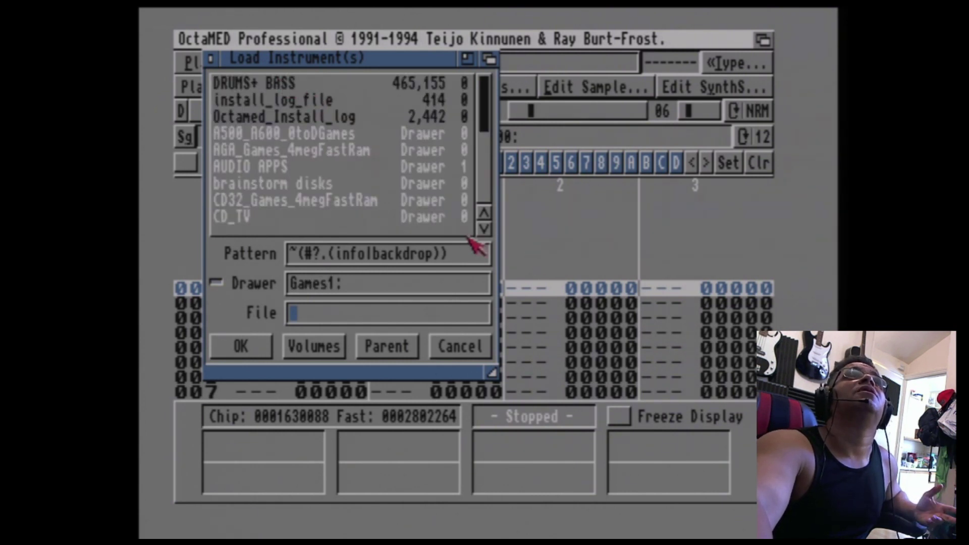
left_click(483, 230)
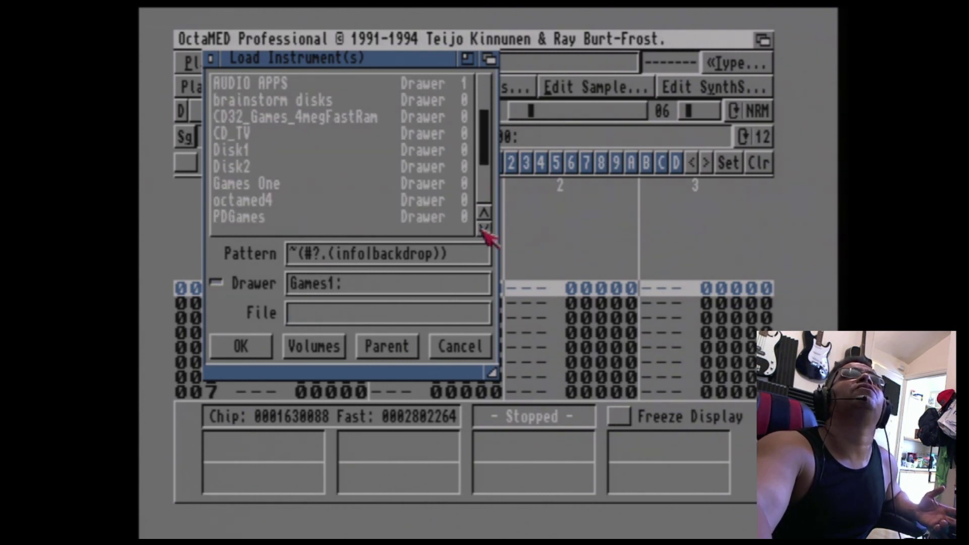
left_click(483, 213)
left_click(483, 213)
left_click(485, 229)
left_click(485, 230)
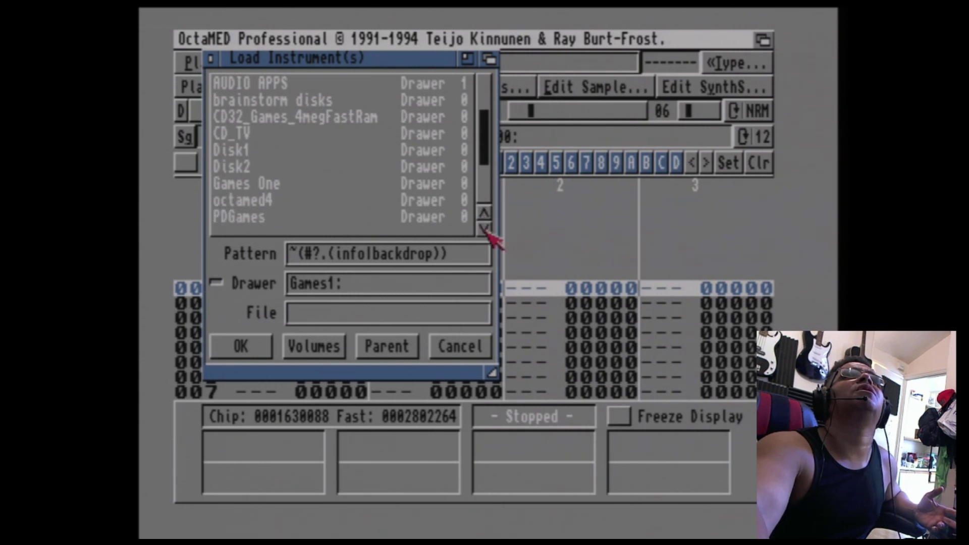
left_click(484, 229)
left_click(485, 229)
Scroll through the SOUND LIBRARY file list to find the phat amen samples.
left_click(303, 184)
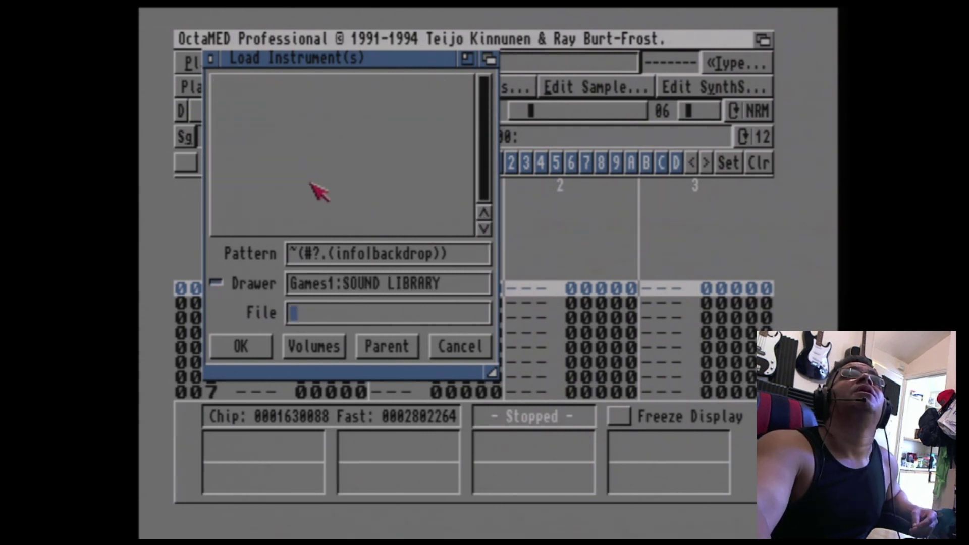
left_click(510, 223)
left_click(485, 232)
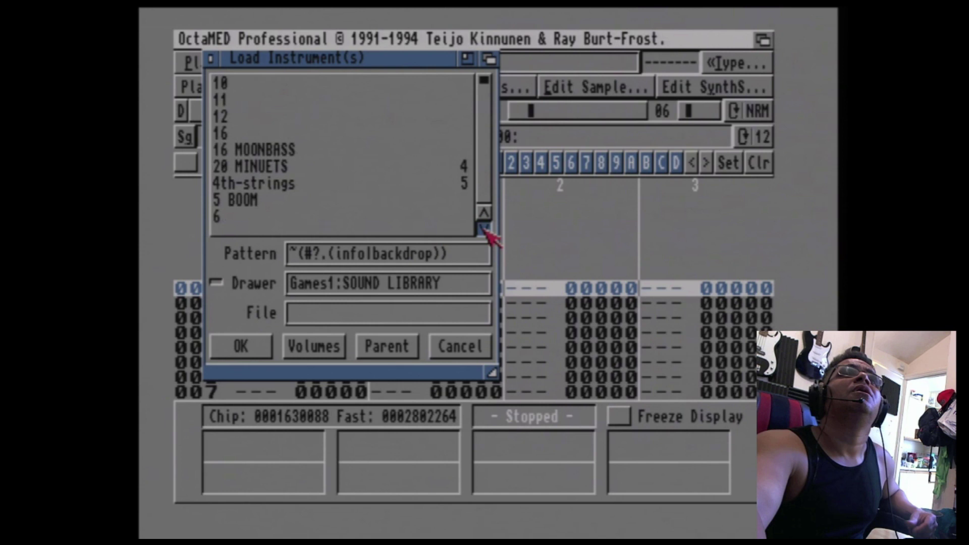
left_click(485, 230)
left_click_drag(484, 230, 484, 229)
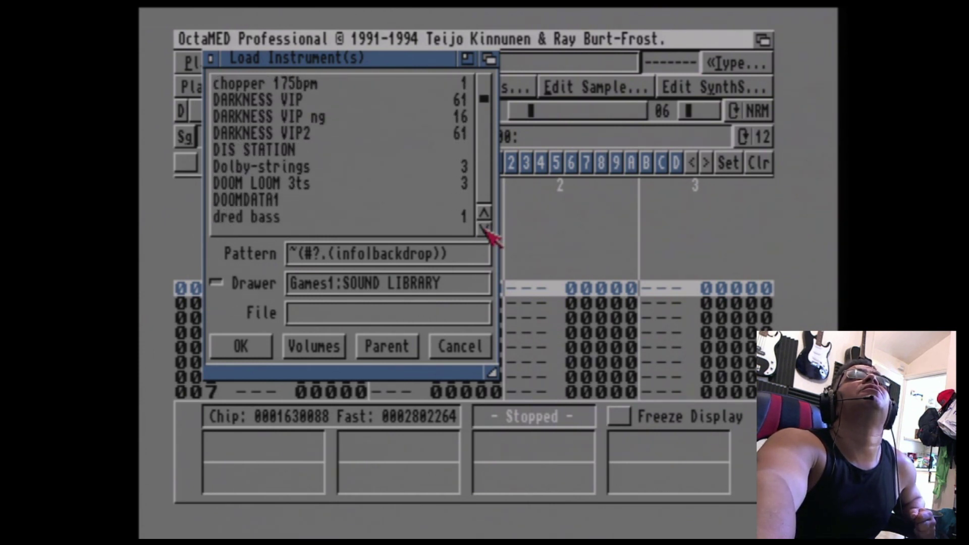
left_click_drag(485, 229, 483, 214)
left_click(483, 213)
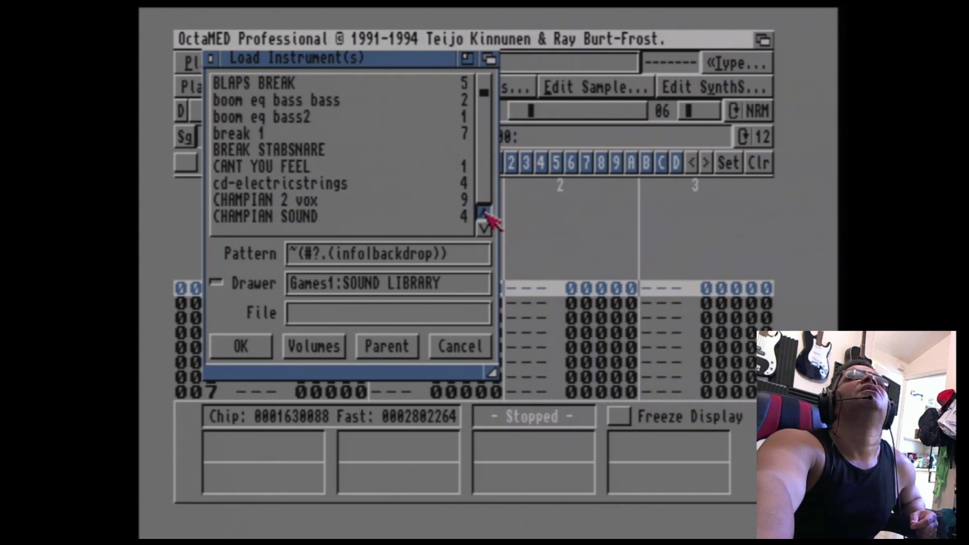
left_click_drag(484, 214, 485, 231)
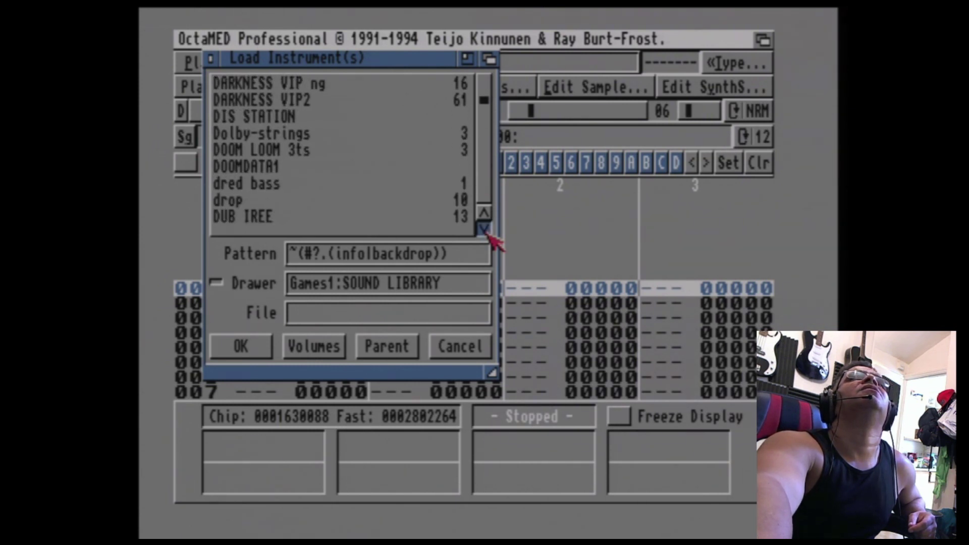
left_click_drag(485, 231, 485, 231)
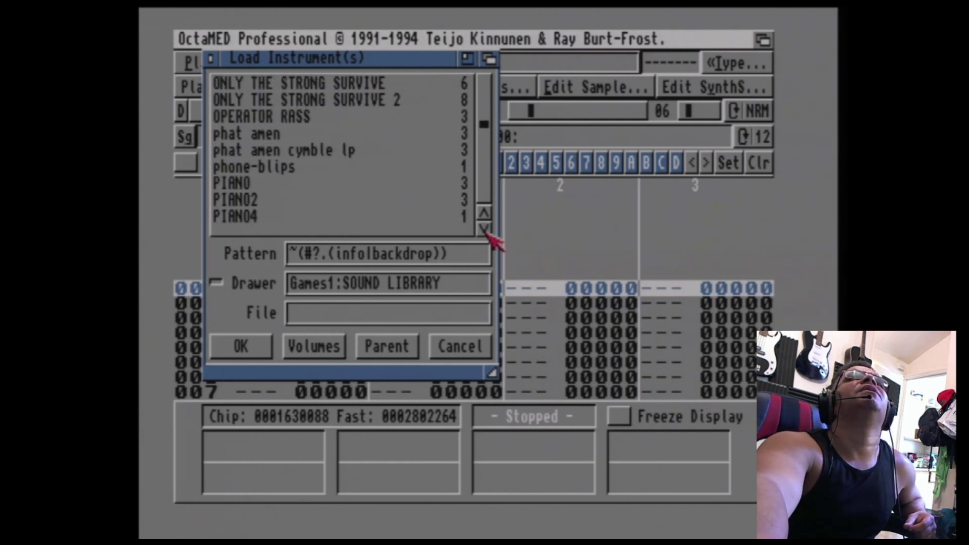
Load 'phat amen cymble lp' into instrument 01 as a raw sample despite the IFF error.
left_click(268, 133)
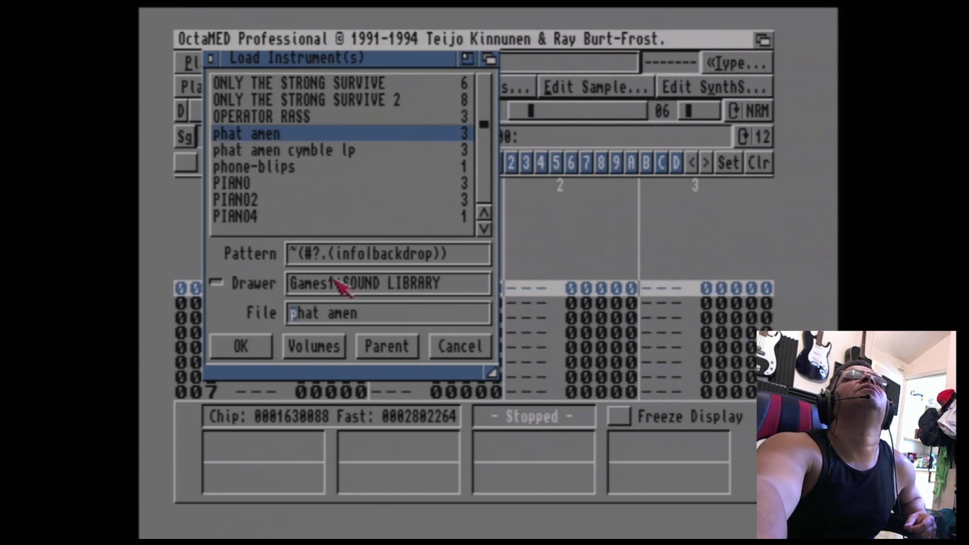
left_click(299, 150)
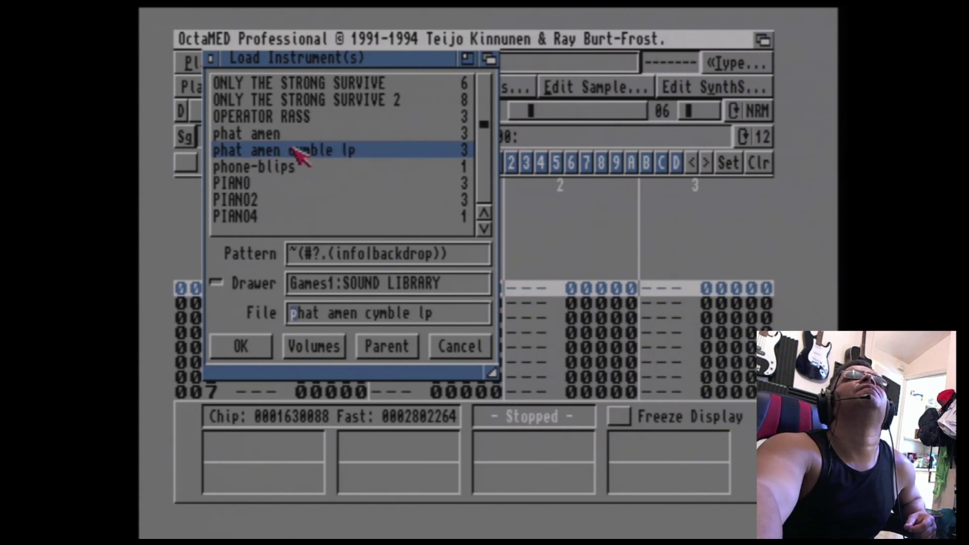
left_click(253, 339)
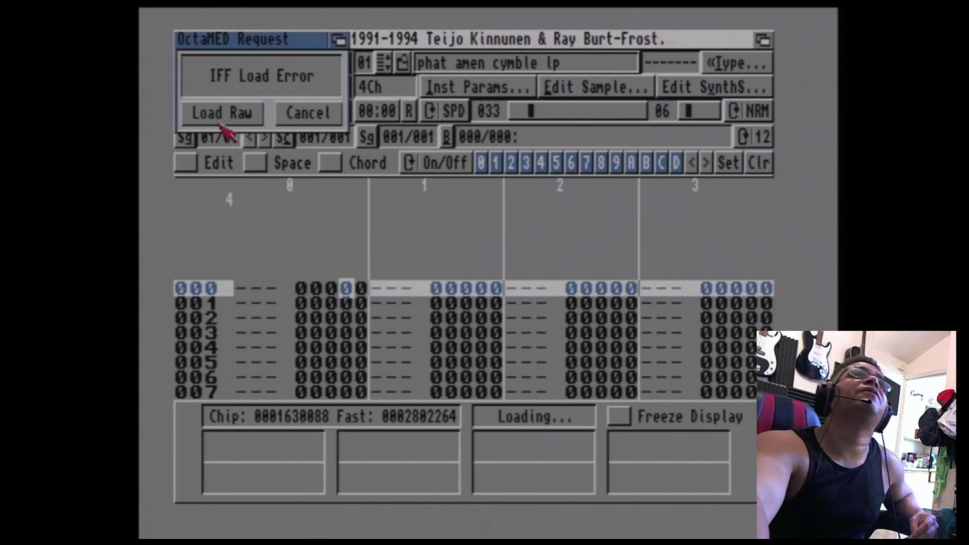
left_click(233, 117)
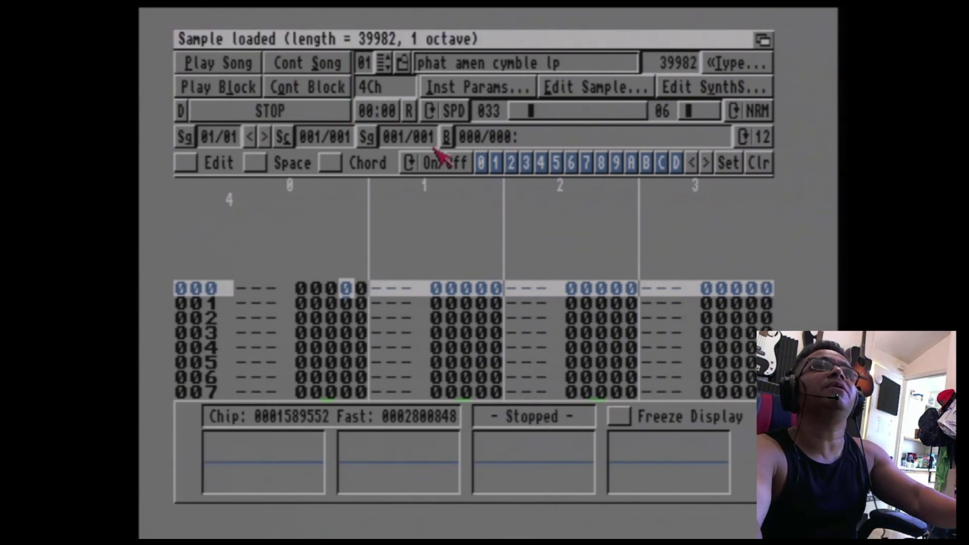
key("z")
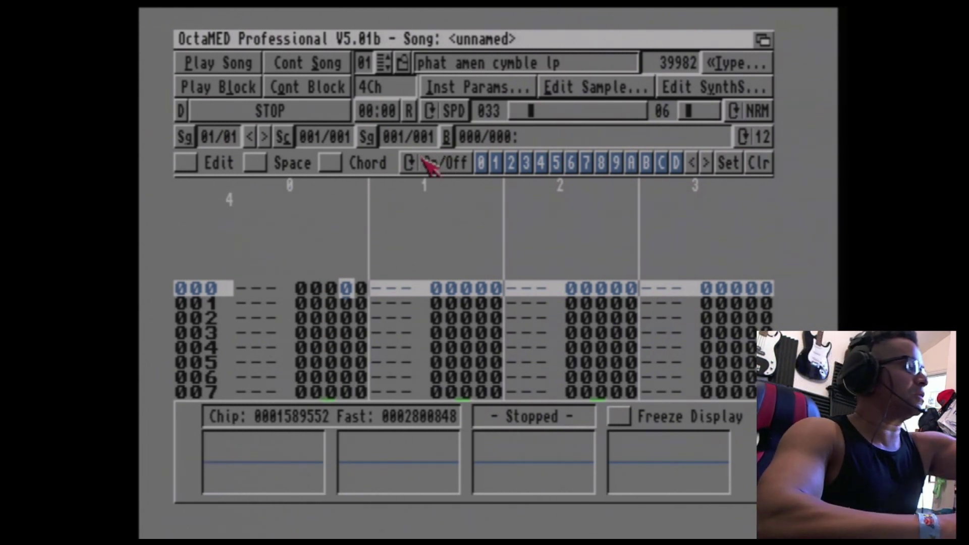
key("z")
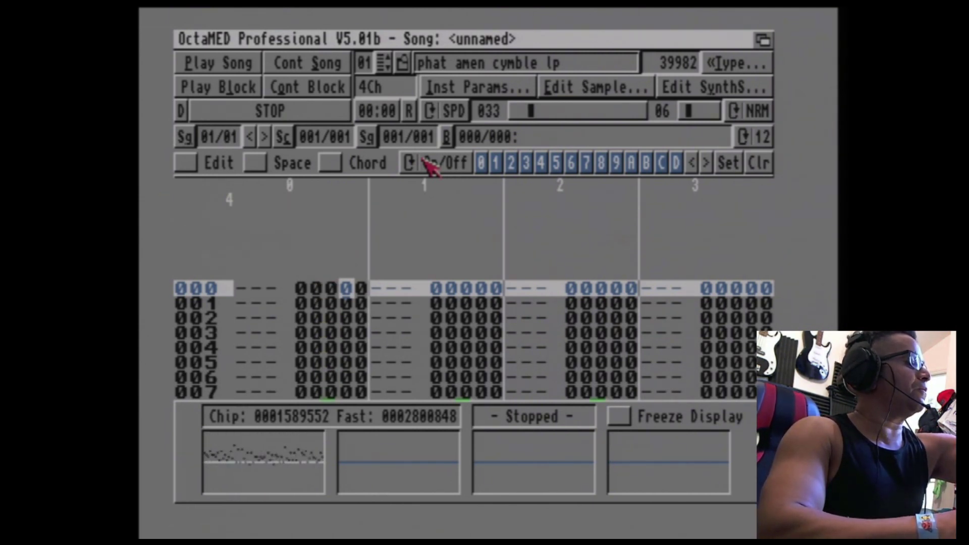
key("space")
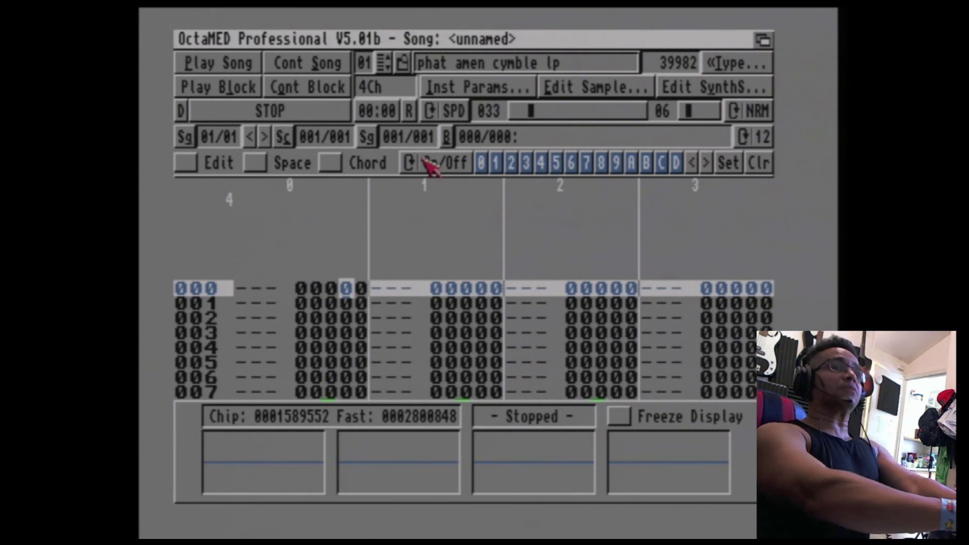
key("q")
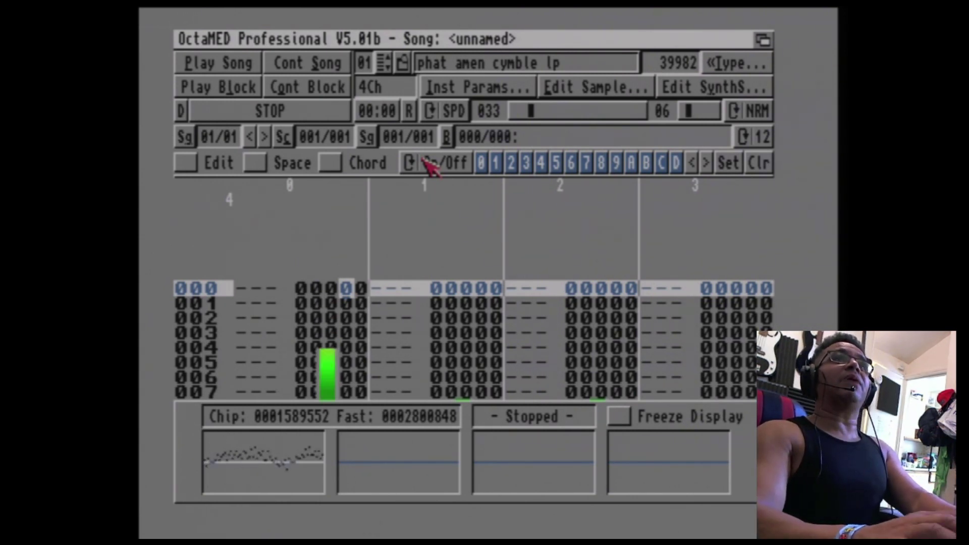
key("Left")
key("Left")
key("Left")
key("Left")
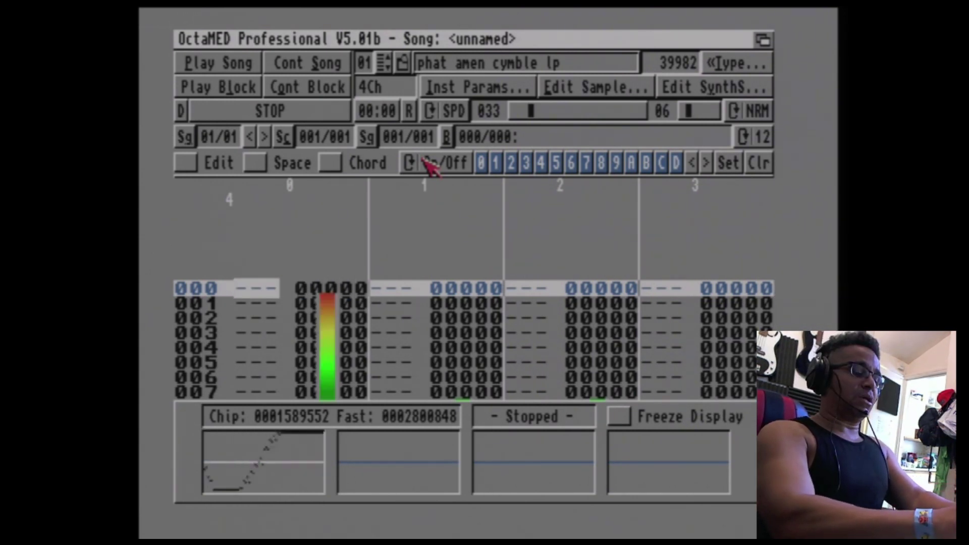
key("q")
key("q")
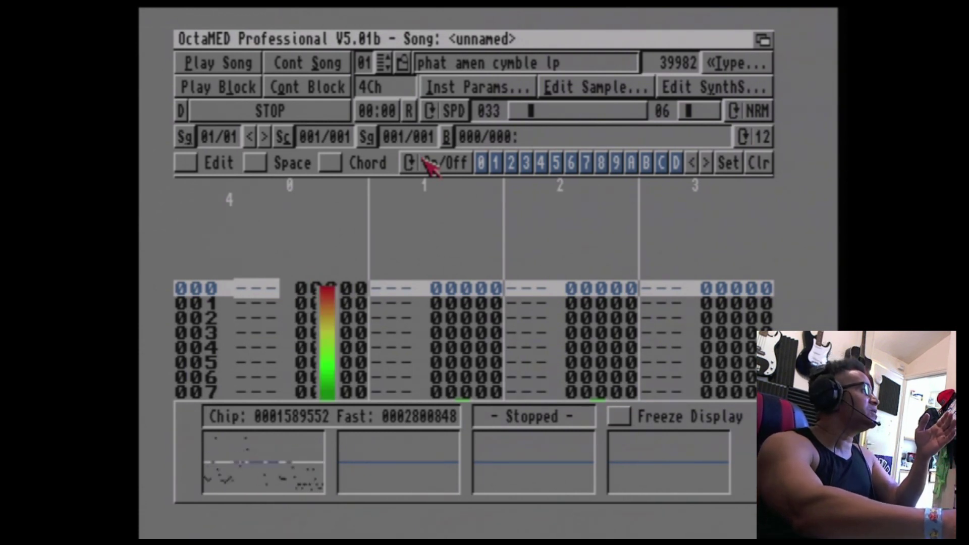
key("q")
key("q")
key("q")
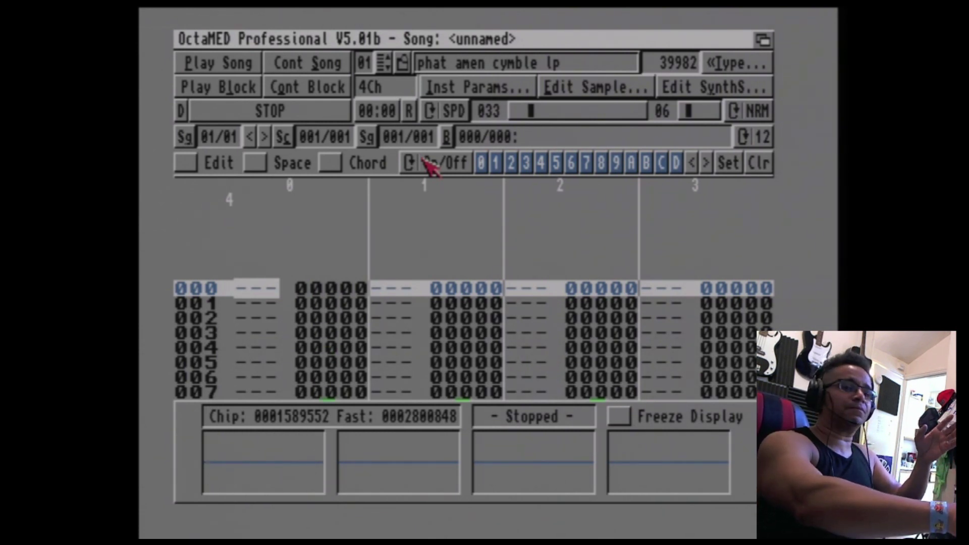
key("q")
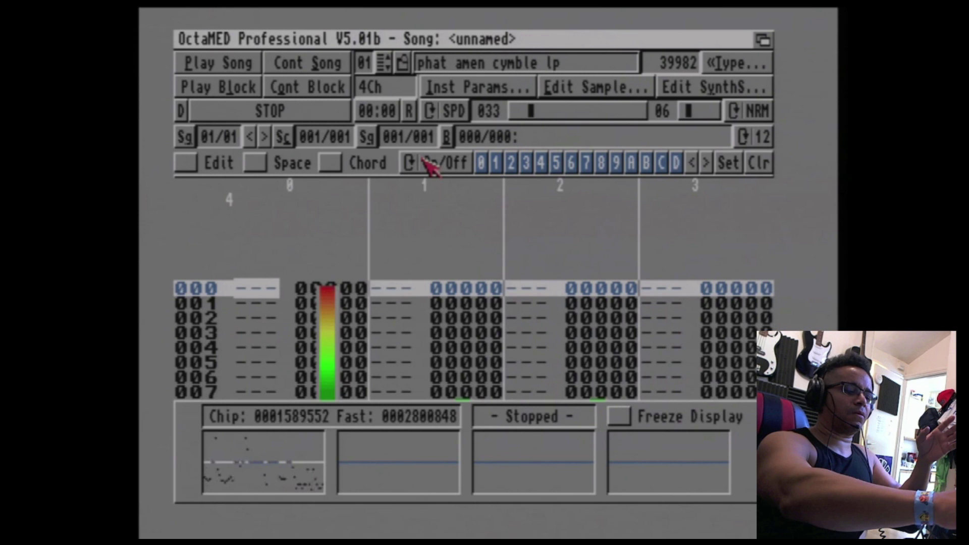
key("q")
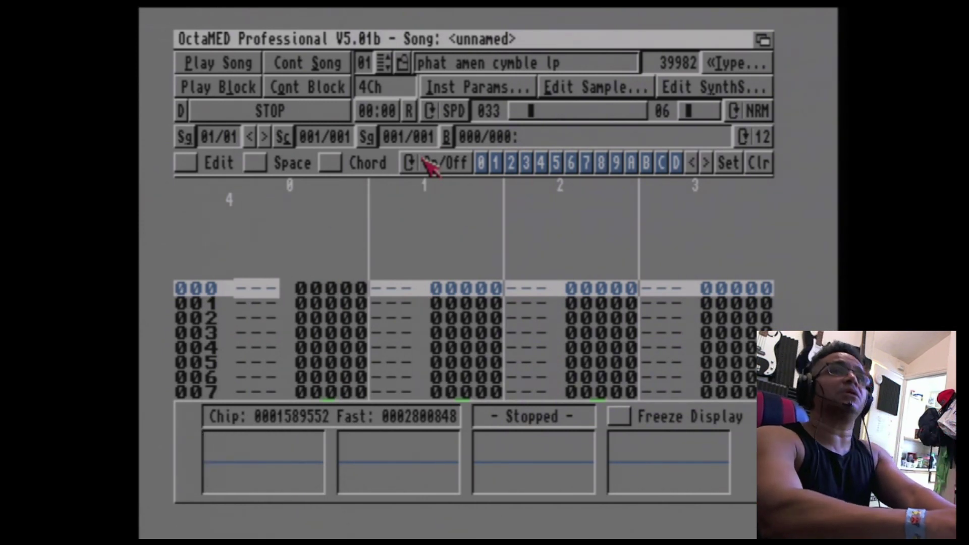
key("q")
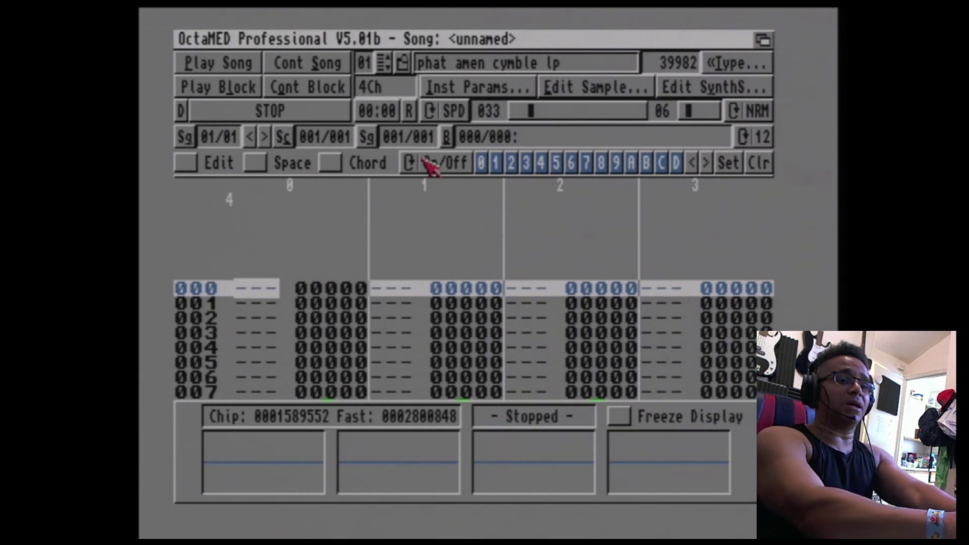
key("q")
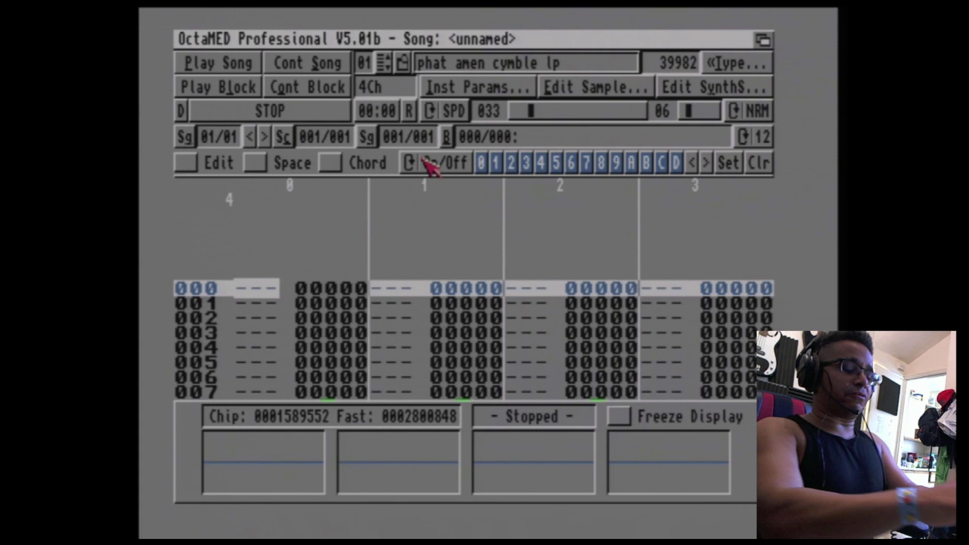
key("q")
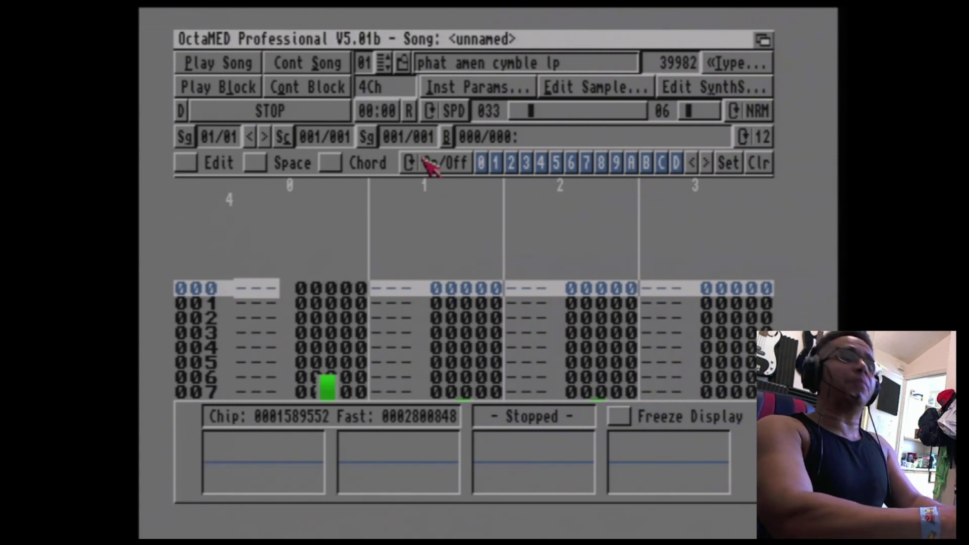
key("q")
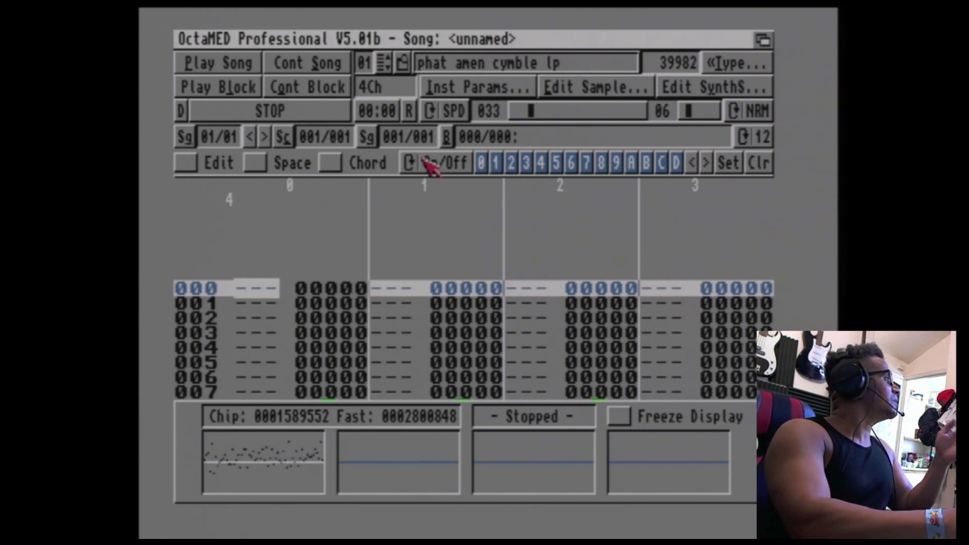
key("q")
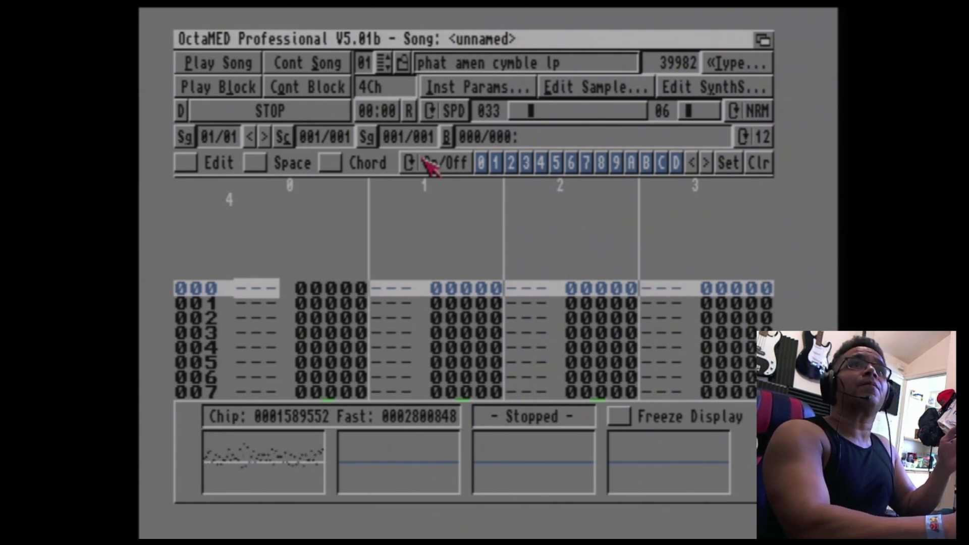
key("q")
key("q")
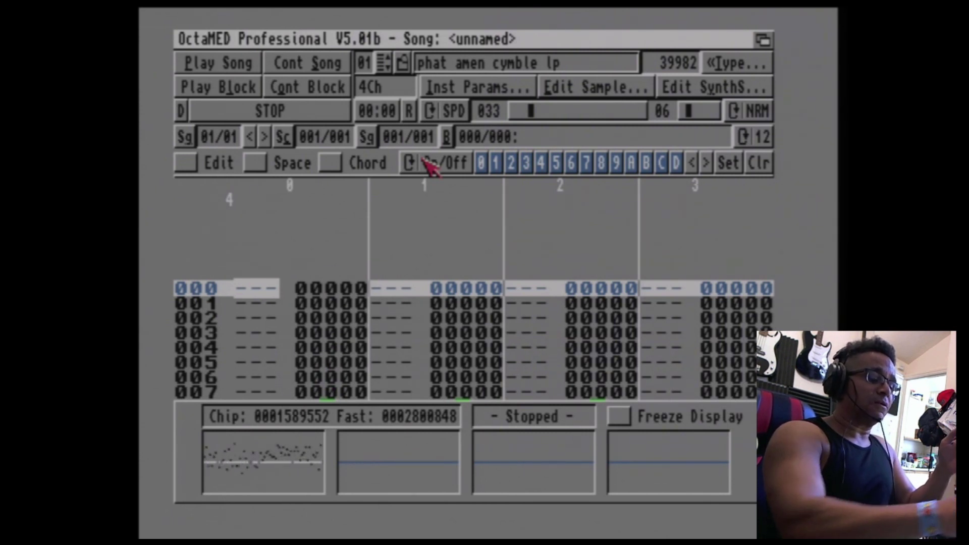
key("q")
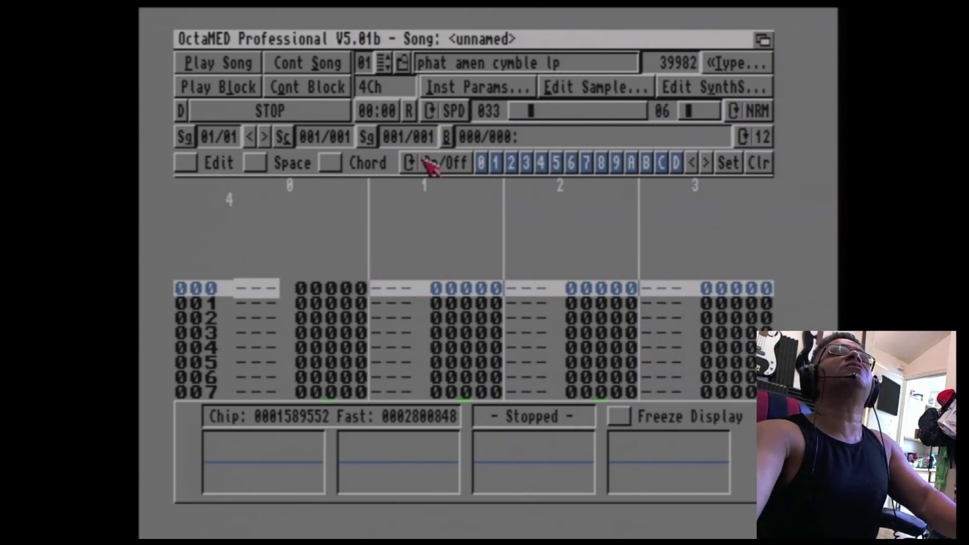
key("q")
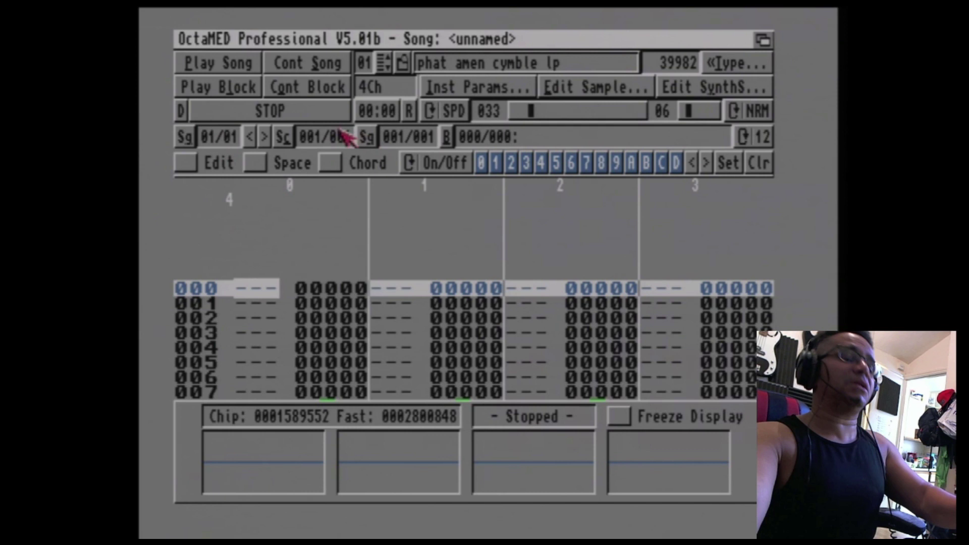
key("q")
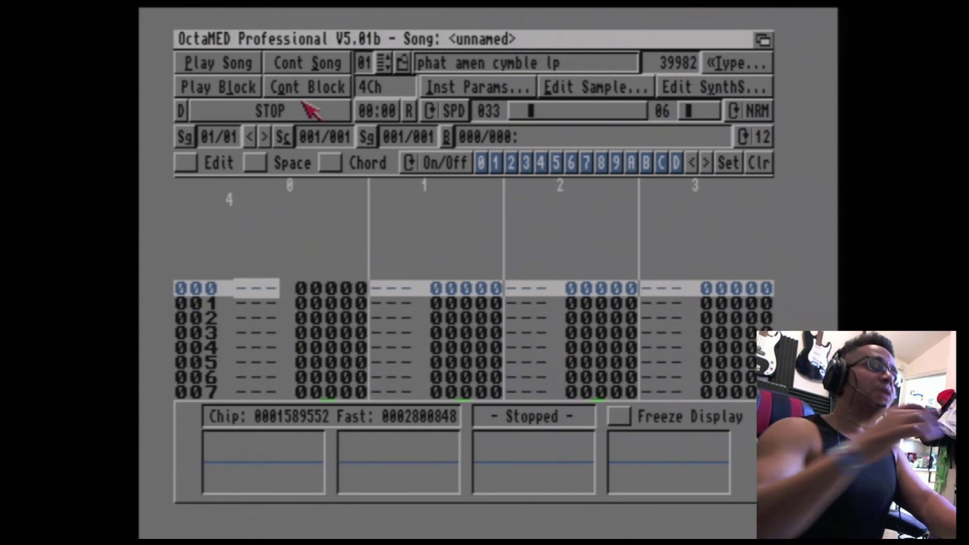
key("space")
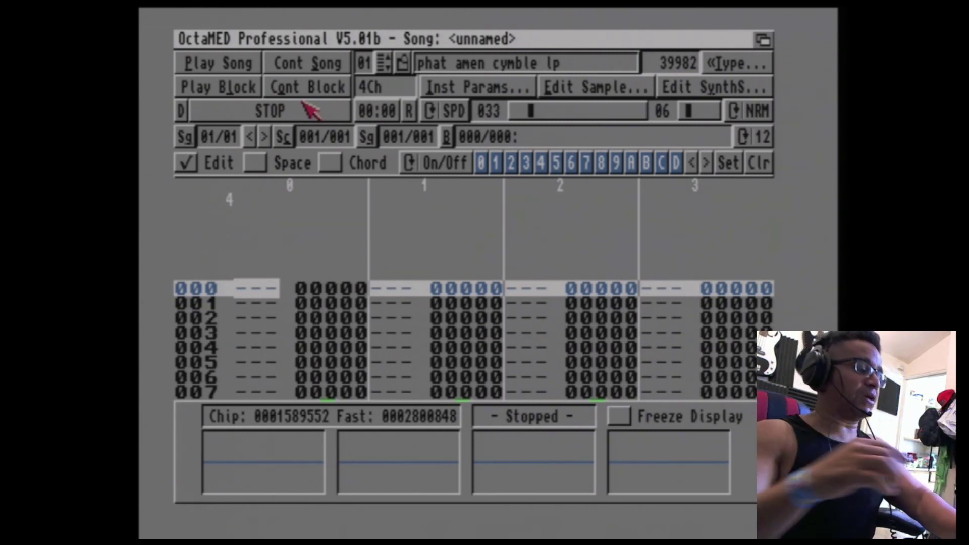
key("space")
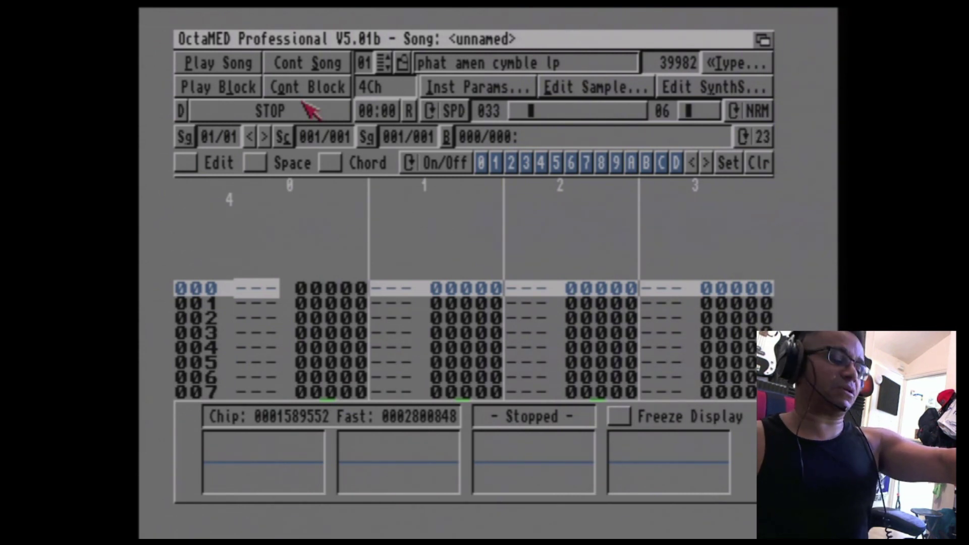
key("shift+Down")
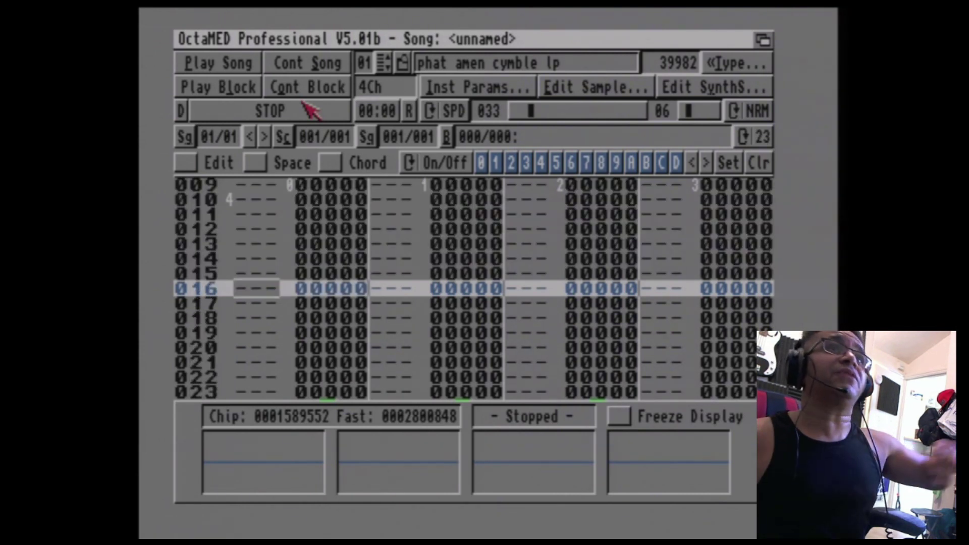
key("shift+Up")
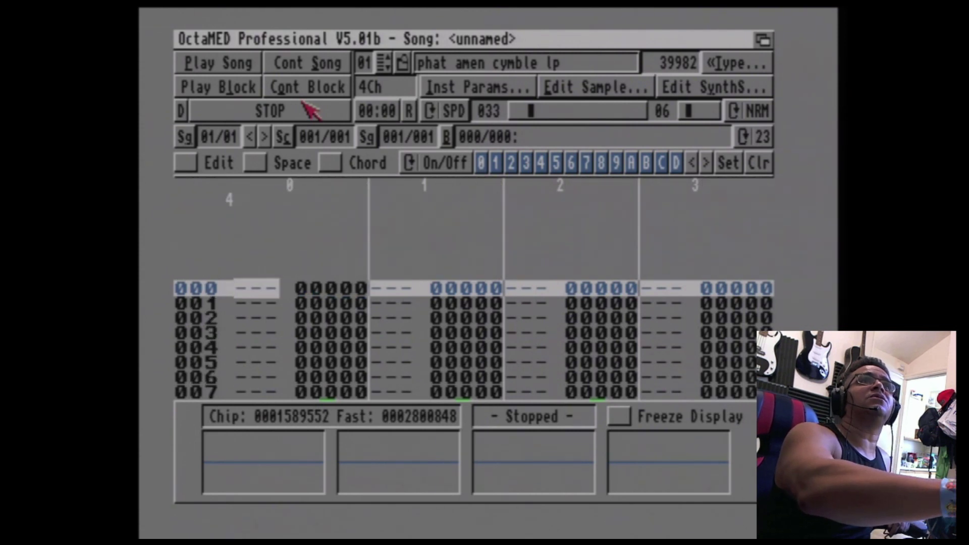
key("shift+Down")
key("shift+Down")
key("shift+Down")
key("shift+Down")
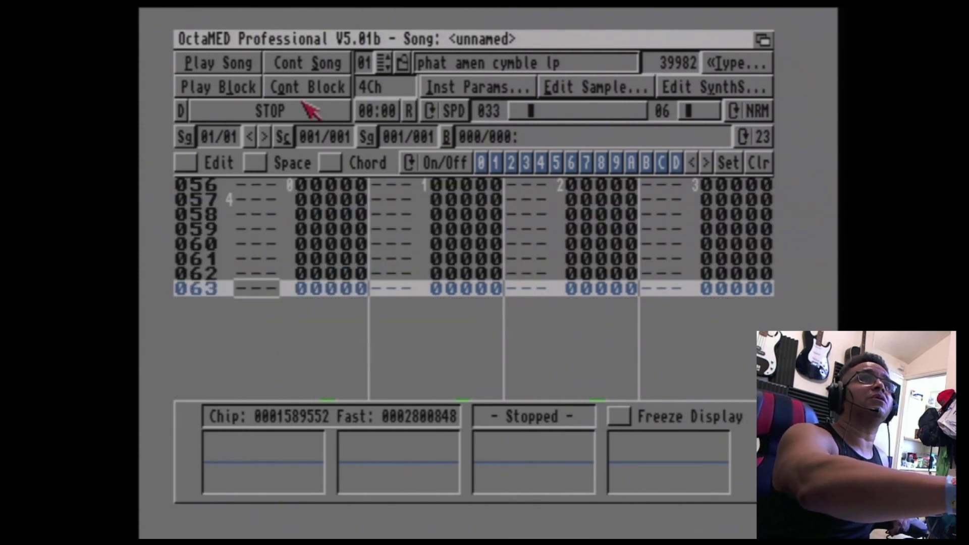
key("shift+Down")
key("shift+Down")
key("shift+Down")
key("shift+Up")
key("shift+Up")
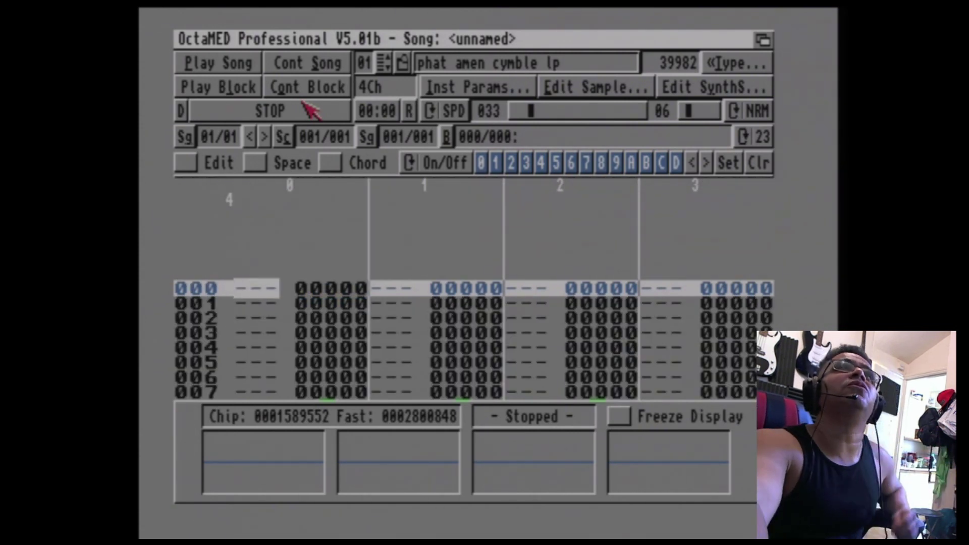
Set Block > Highlight options to highlight every 4th row, then exit the dialog.
right_click(340, 41)
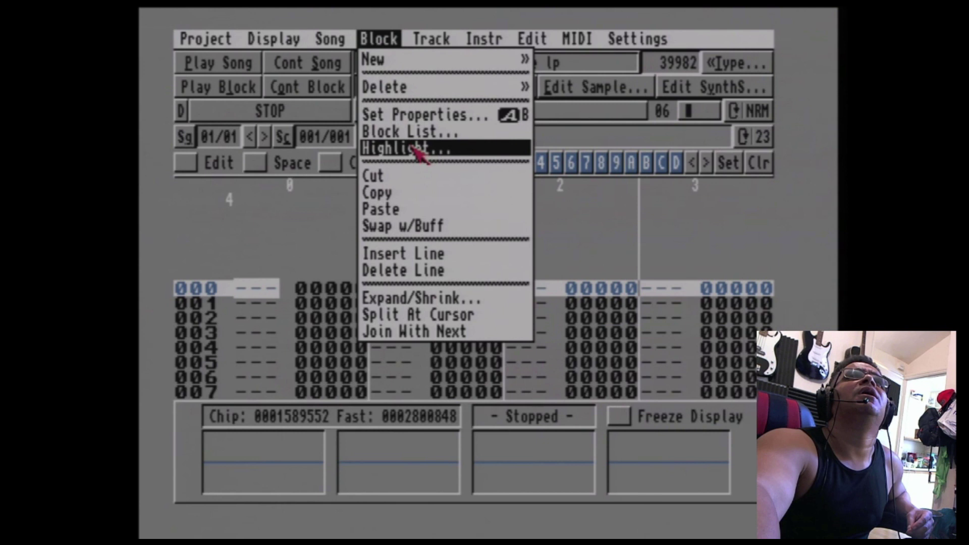
right_click(415, 147)
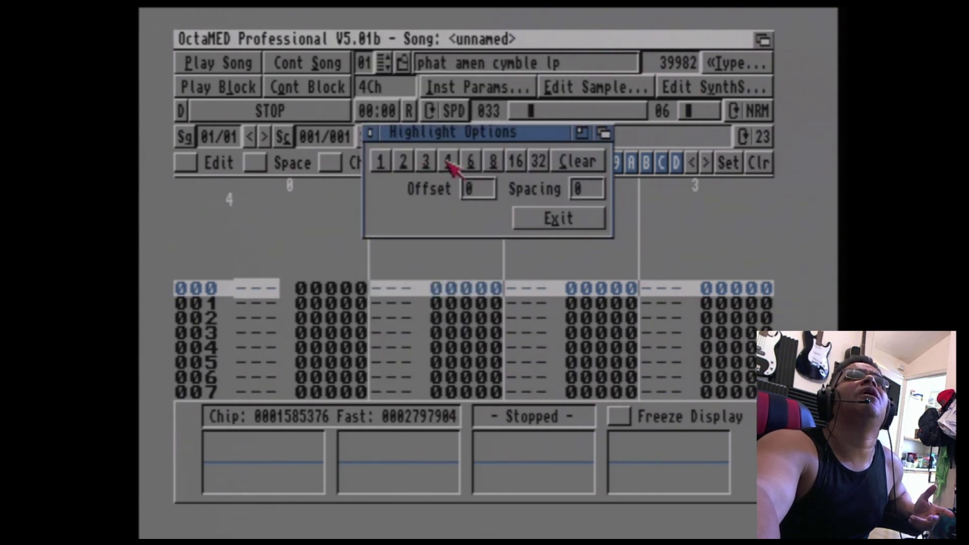
left_click(448, 162)
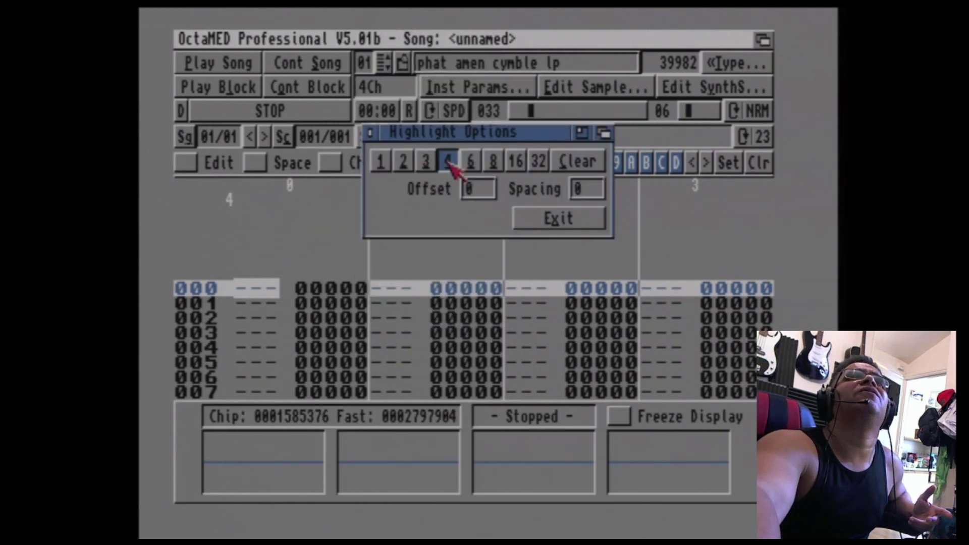
left_click(571, 216)
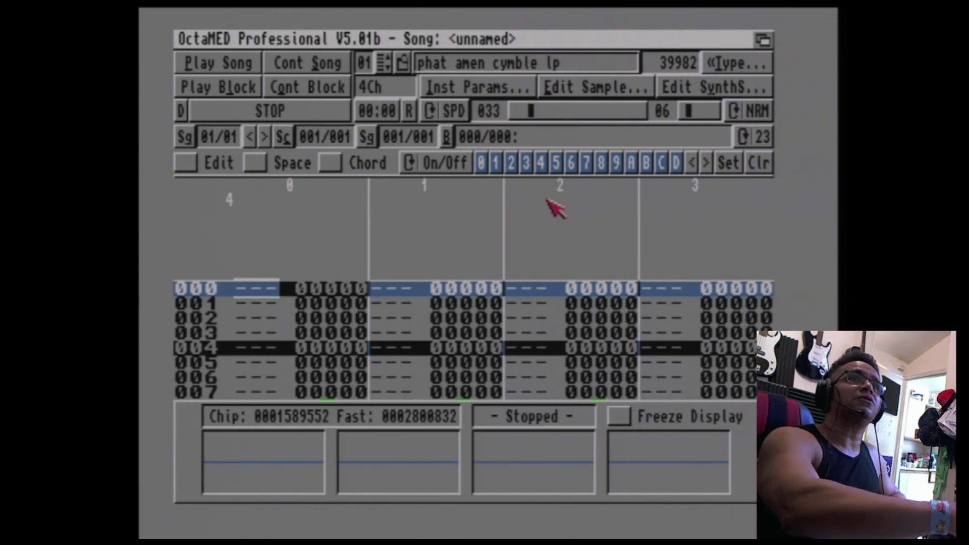
Audition the break sample on the keyboard at several pitches near row 000.
key("z")
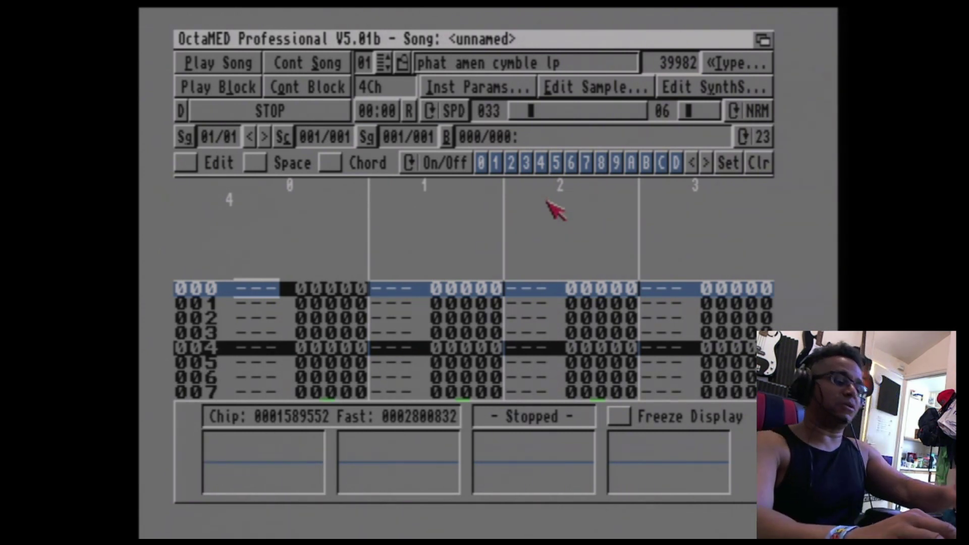
key("Down")
key("Down")
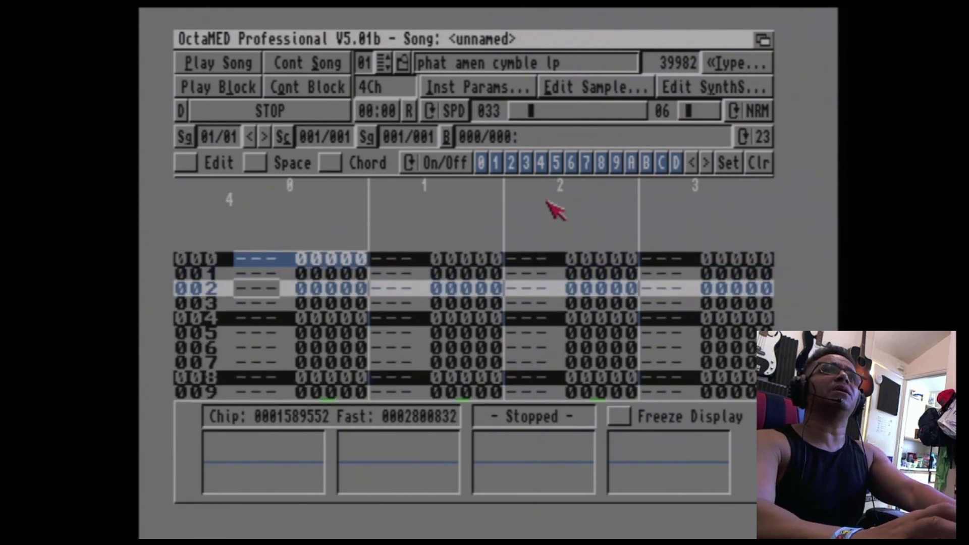
key("Down")
key("Down")
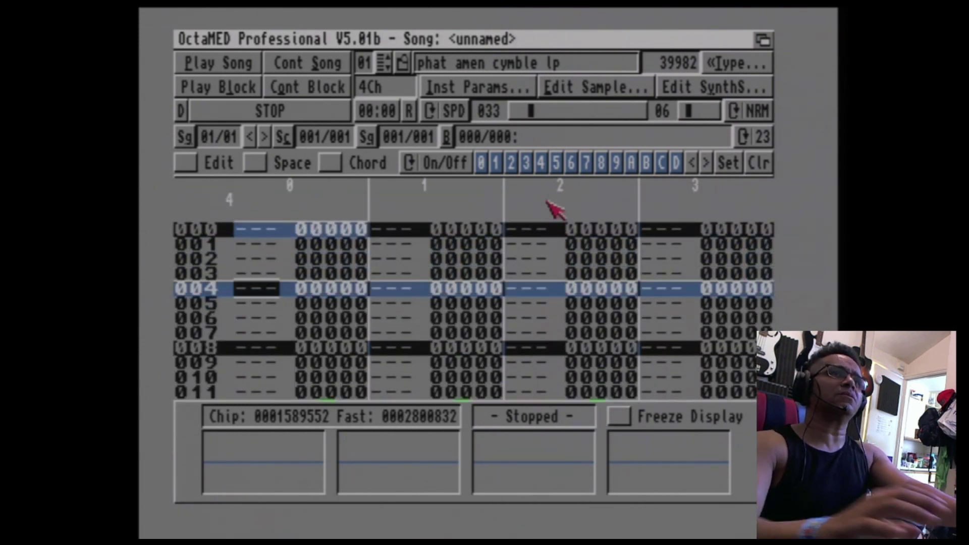
key("Up")
key("Up")
key("Up")
key("Up")
key("z")
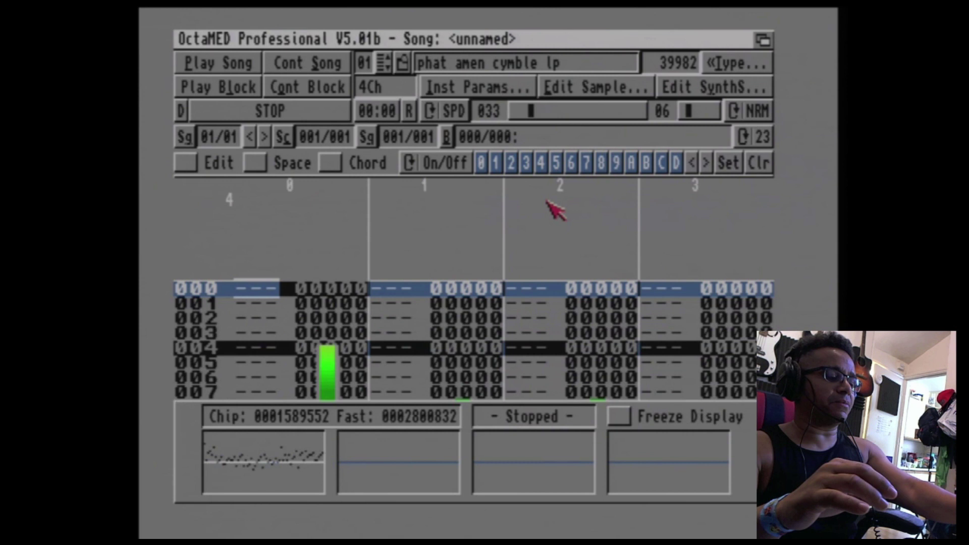
key("z")
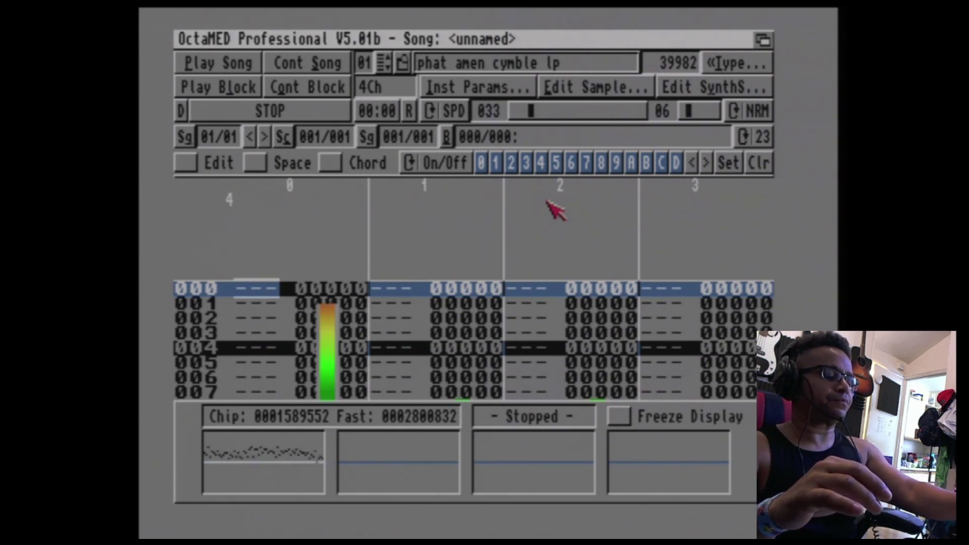
key("z")
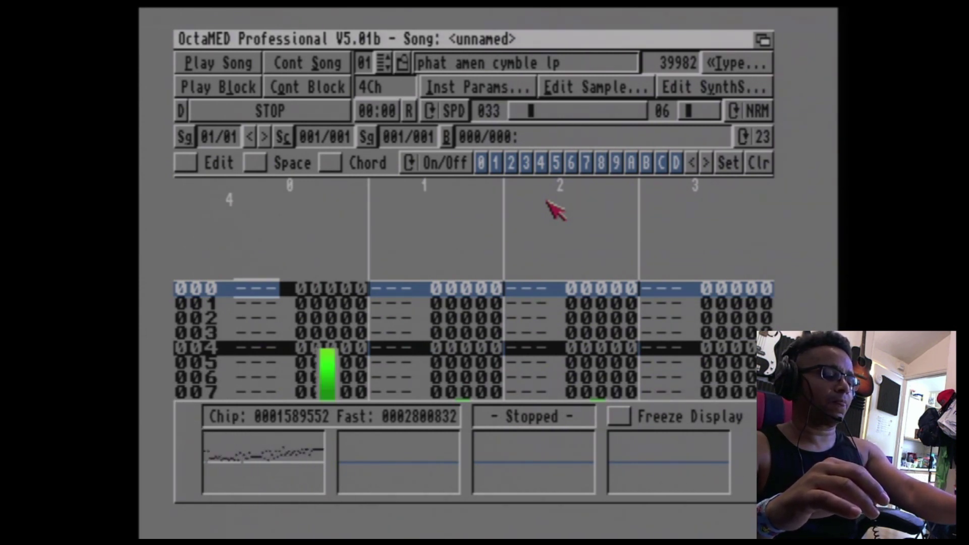
key("z")
key("z")
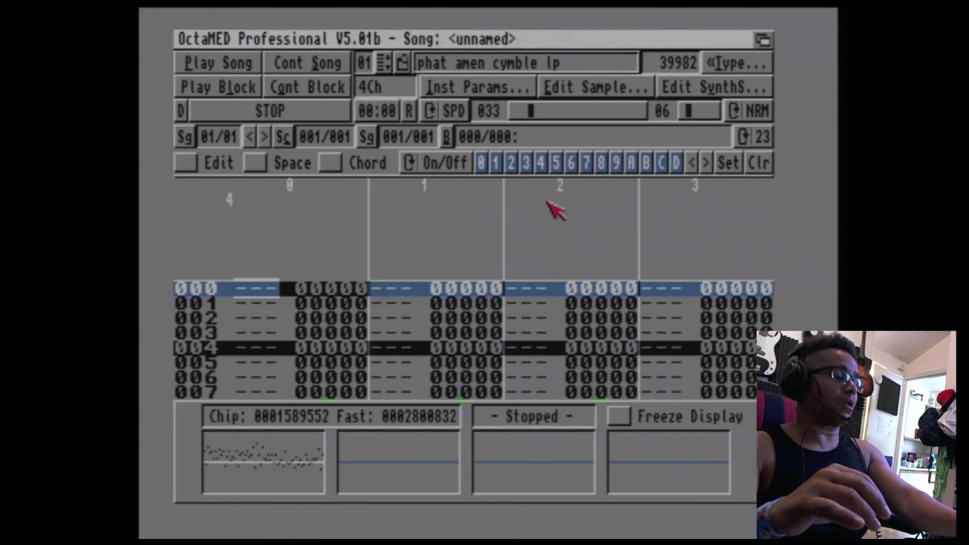
Turn on Edit and enter A#2 break notes at rows 000, 016, 032 and 048 of track 0.
key("z")
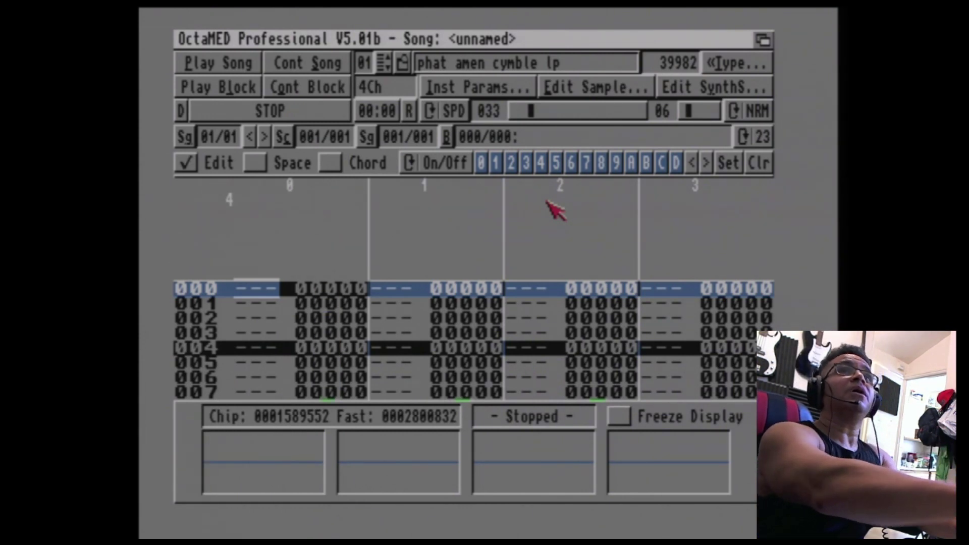
key("z")
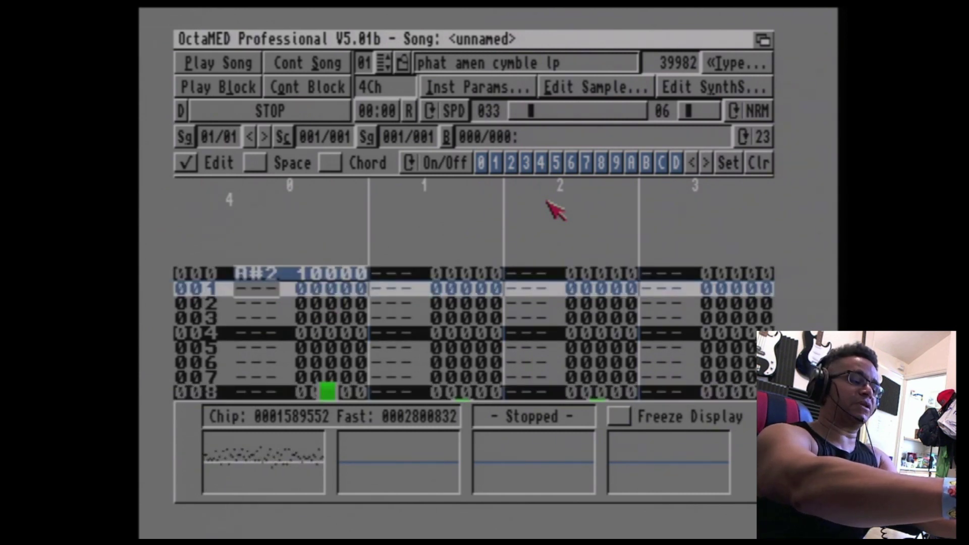
key("shift+Down")
key("z")
key("shift+Down")
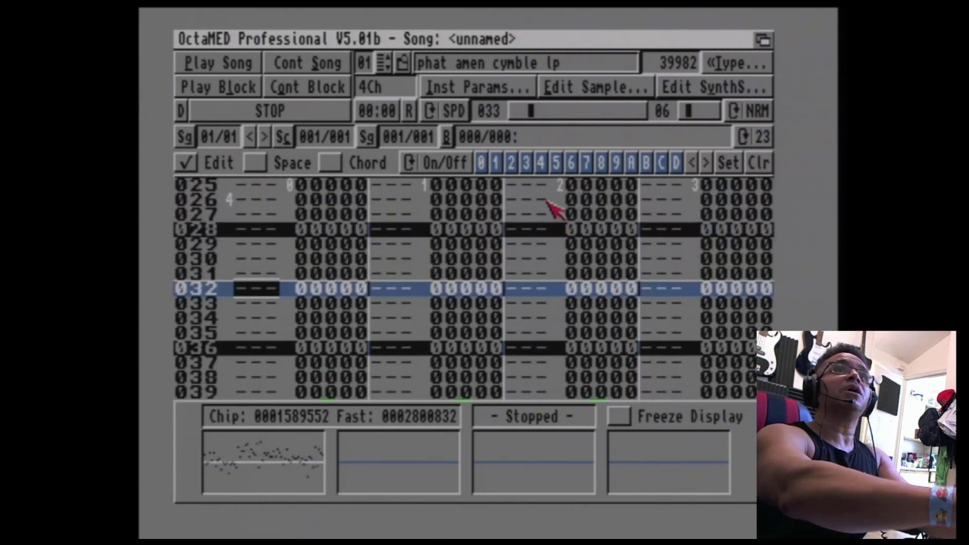
key("z")
key("shift+Down")
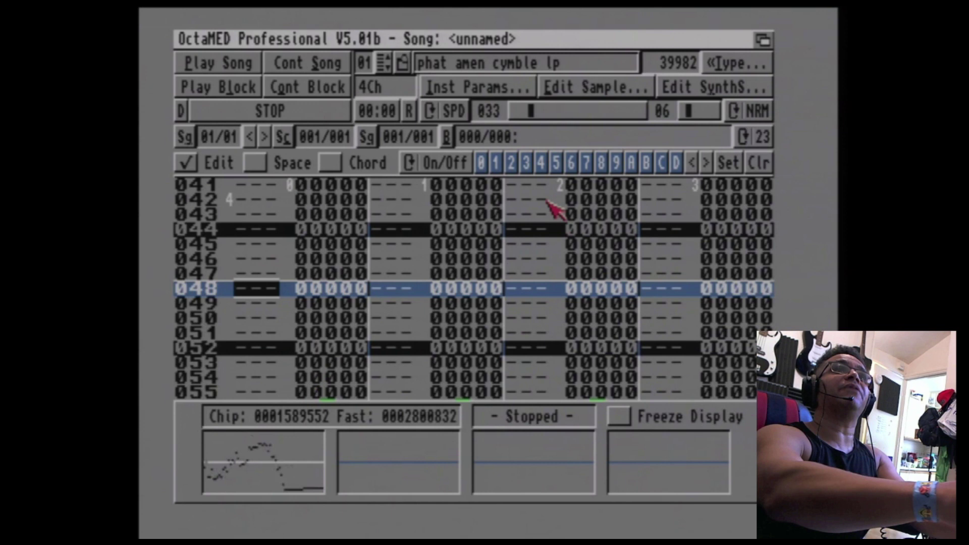
key("z")
key("shift+Down")
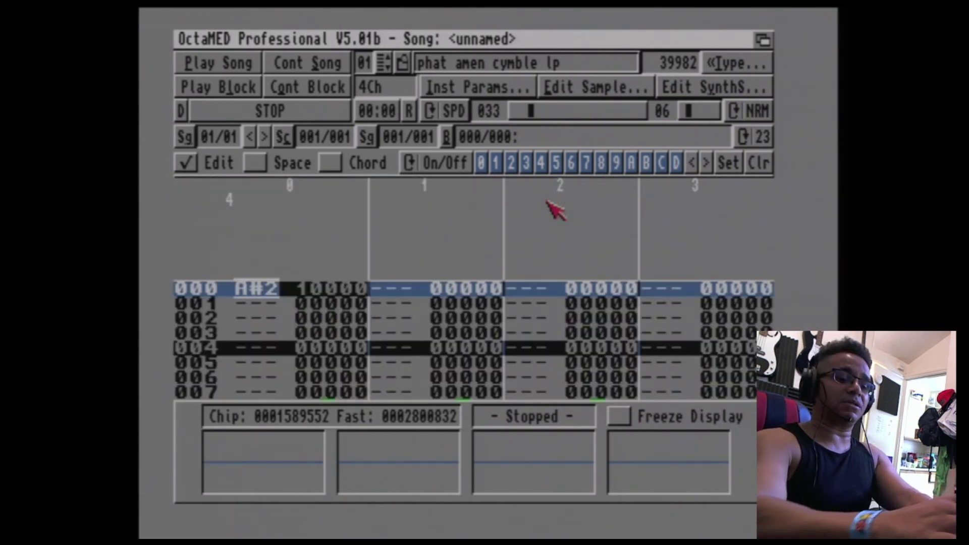
key("Up")
key("Down")
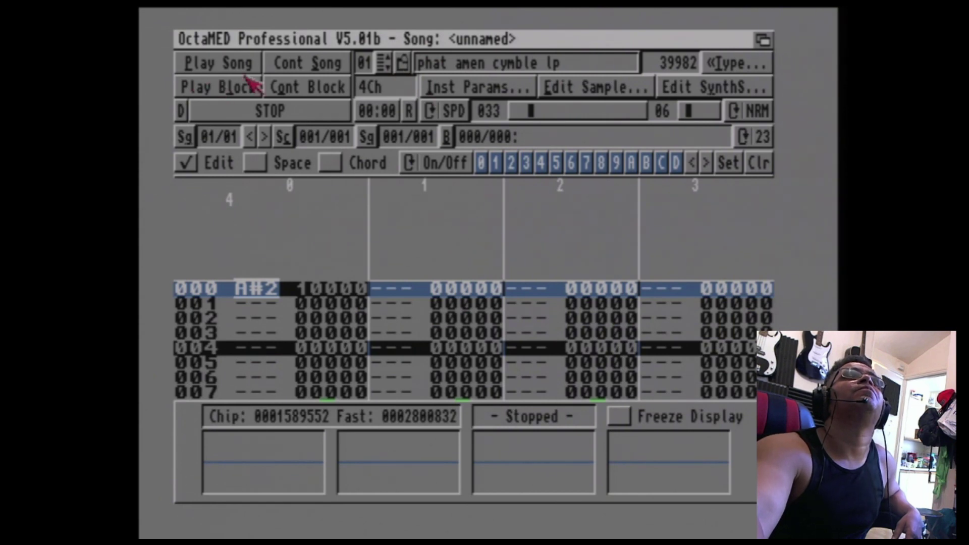
Play the block and adjust the SPD tempo from 033 down to 024, then stop playback.
left_click(336, 87)
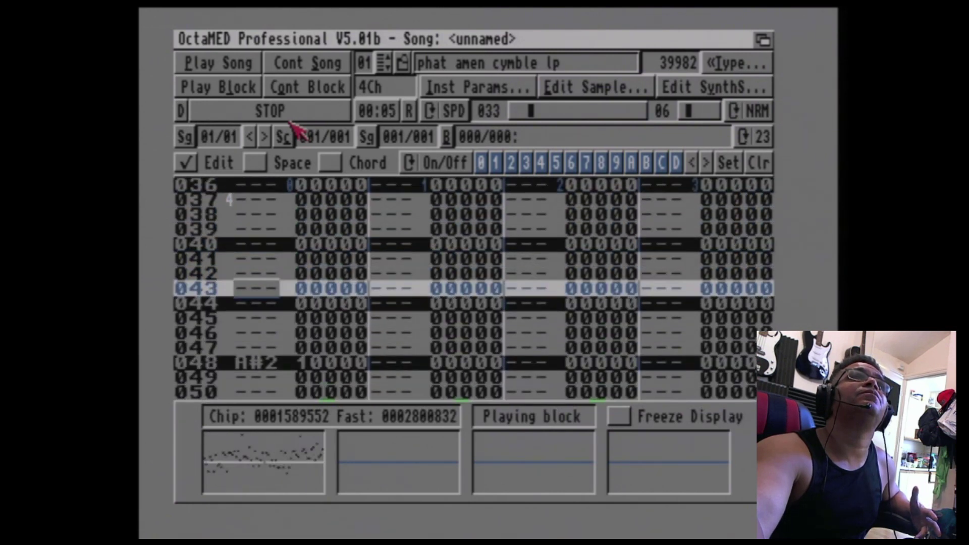
left_click(290, 119)
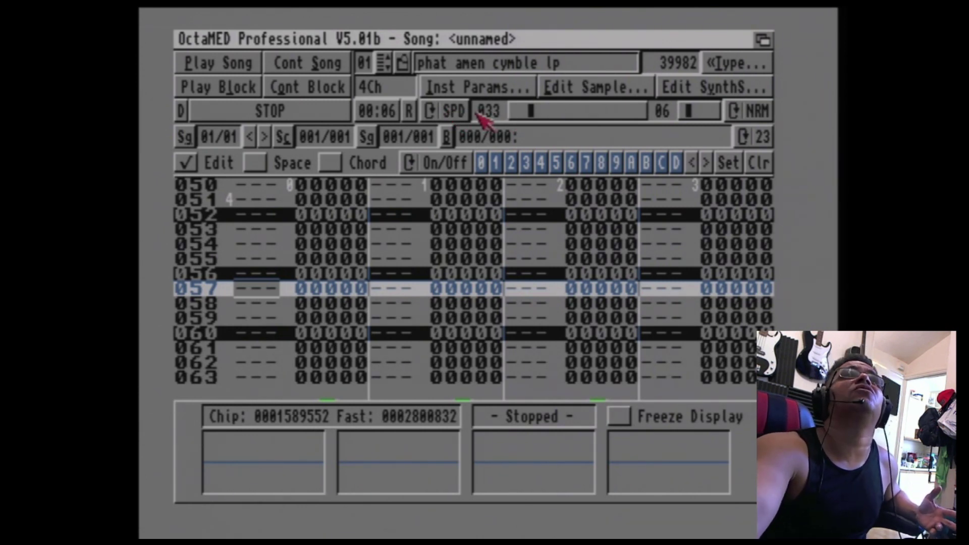
left_click(336, 91)
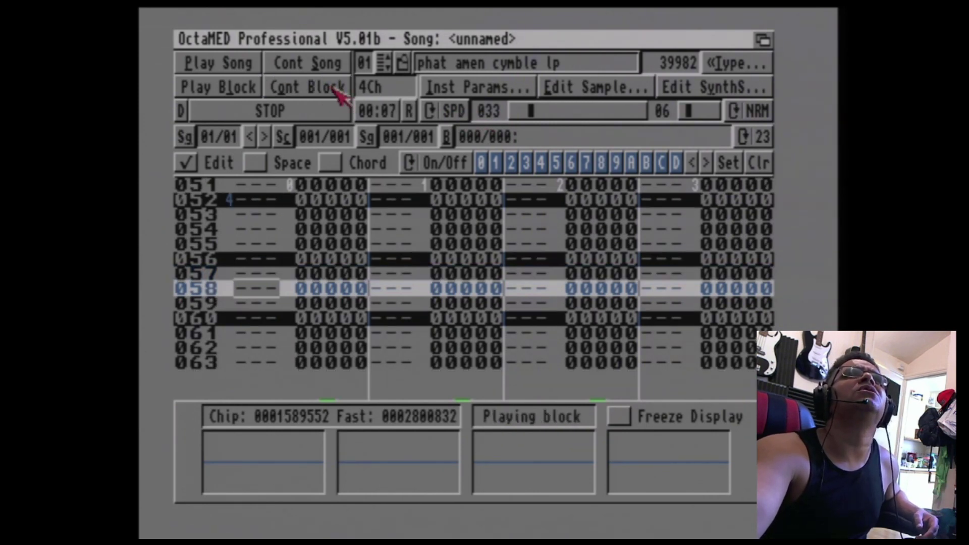
left_click(520, 109)
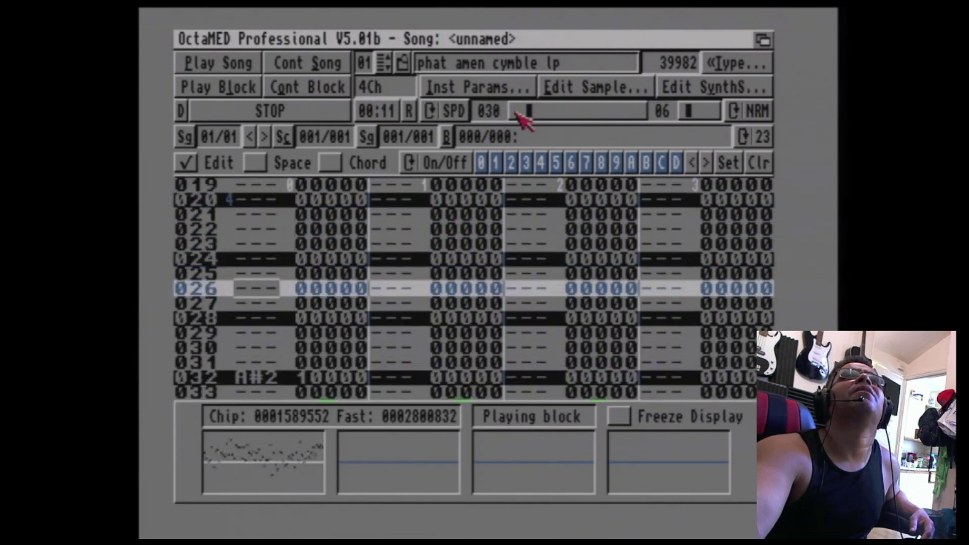
left_click(555, 112)
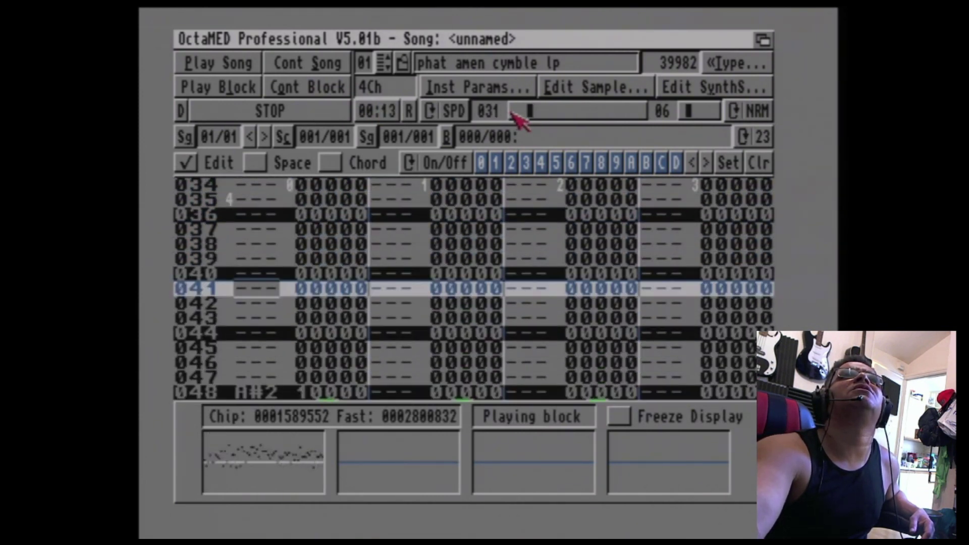
left_click(512, 111)
left_click(514, 112)
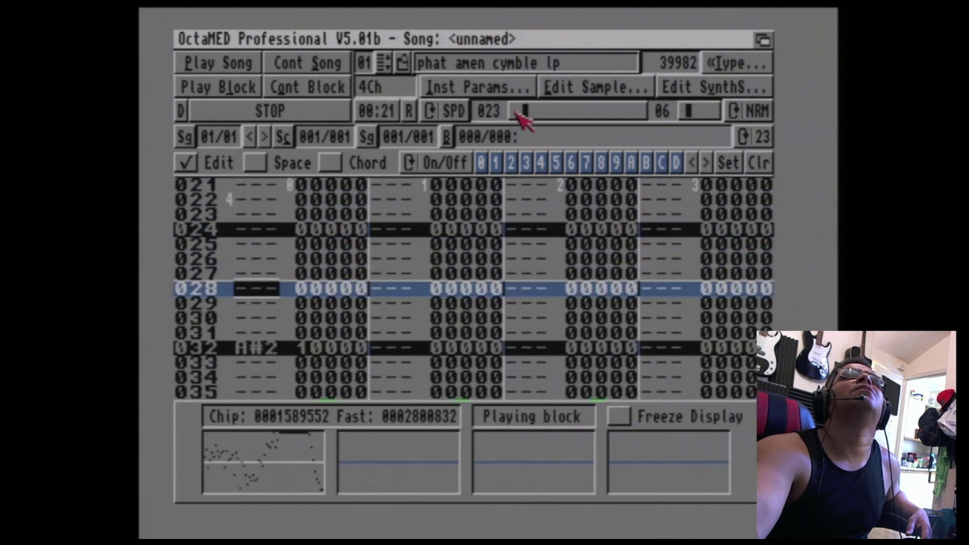
left_click(541, 112)
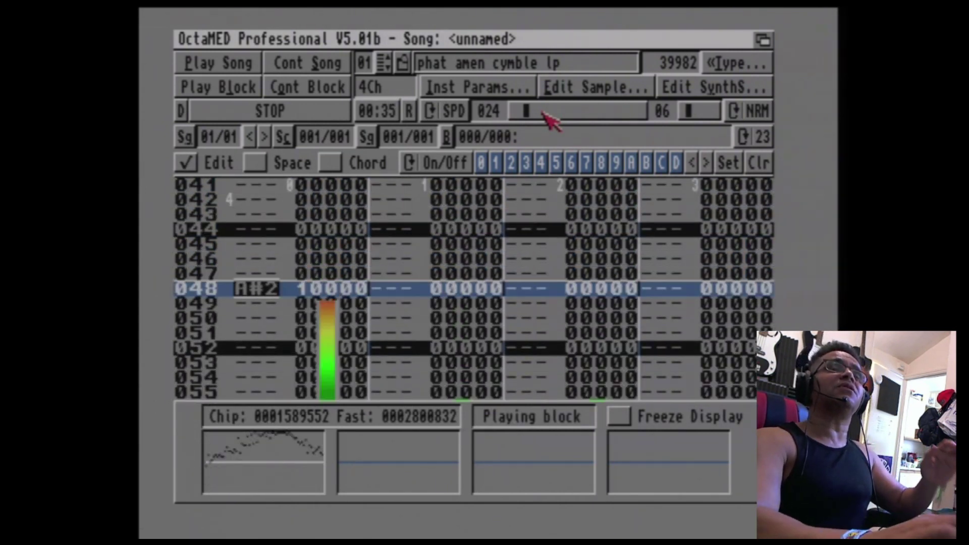
key("space")
key("Up")
key("Up")
key("Up")
key("Up")
key("Up")
key("Up")
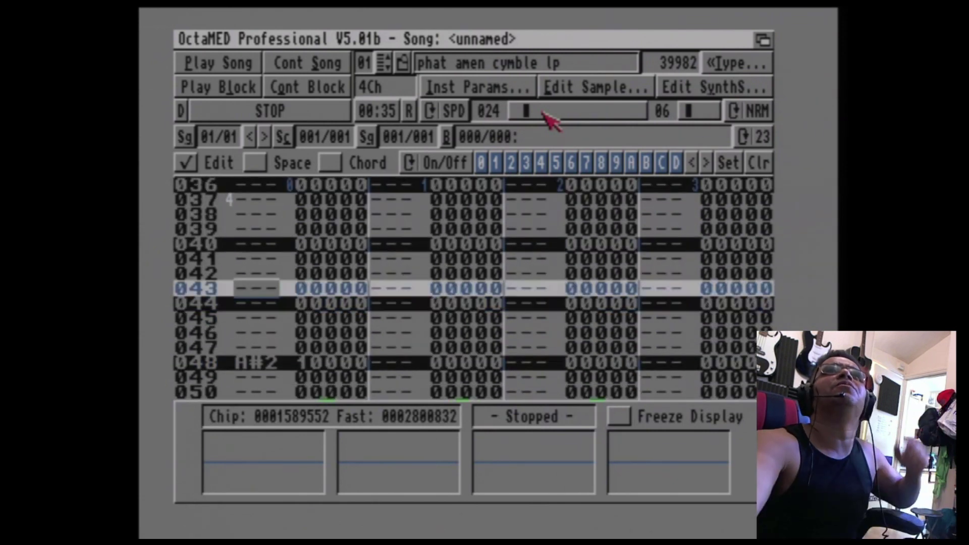
In the Sample Editor, range-play the break from 12127 to its end.
left_click(571, 91)
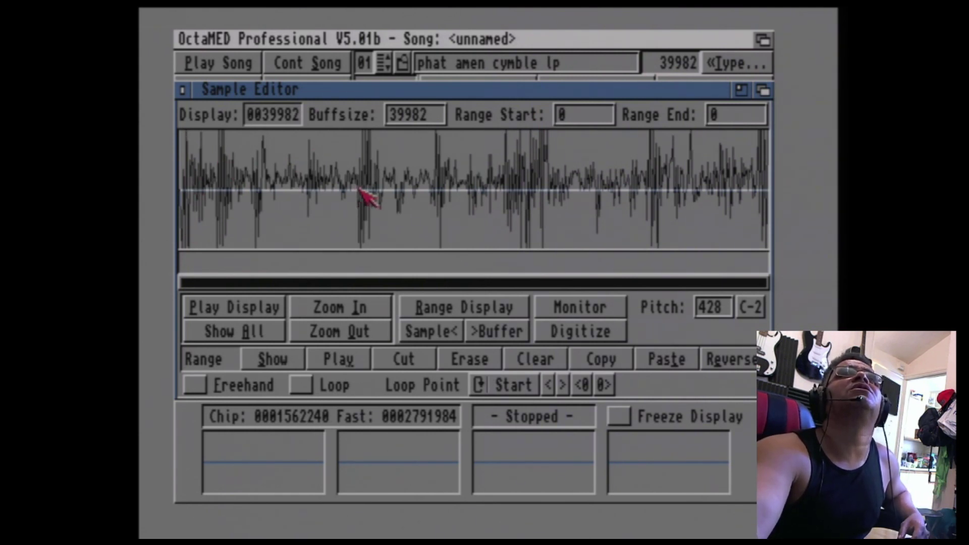
left_click_drag(359, 190, 768, 202)
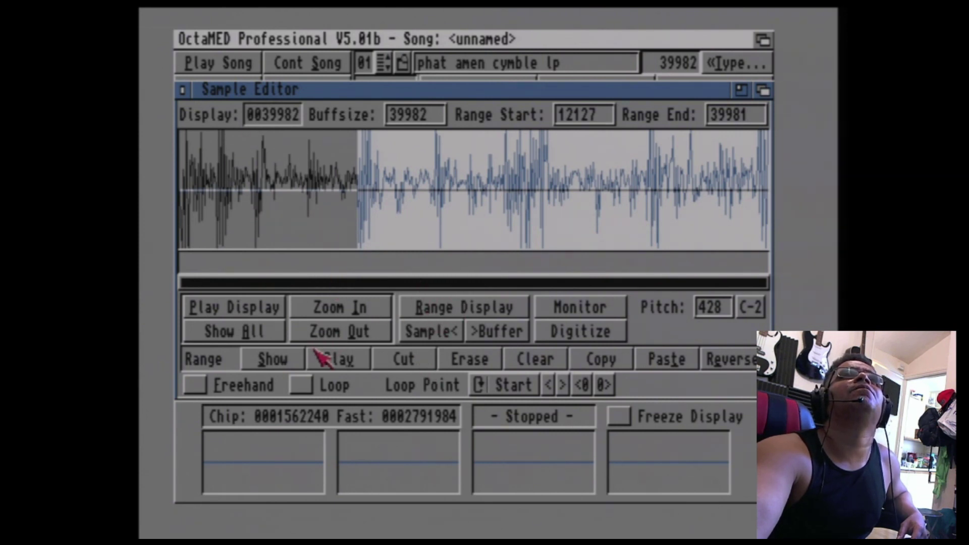
left_click(334, 361)
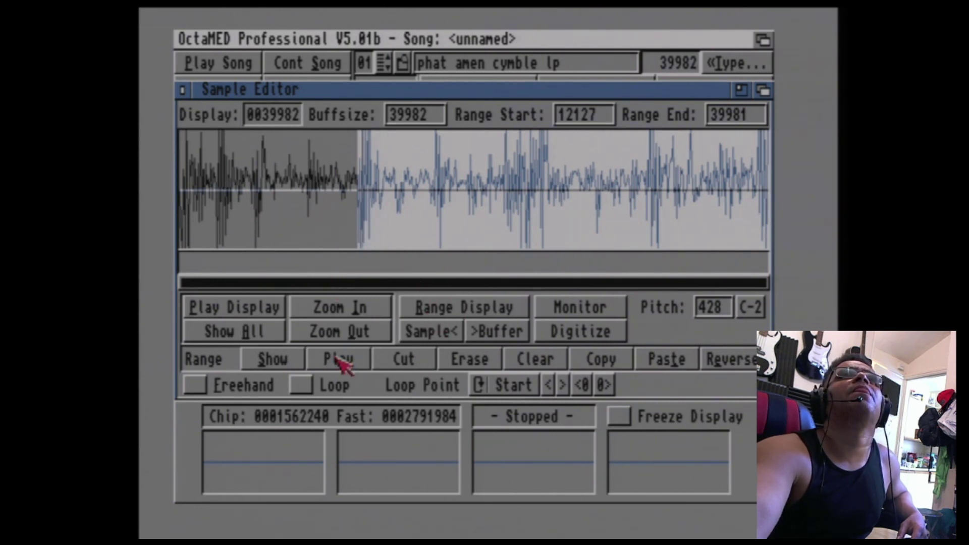
Mark and replay the range 17220 to 39981, then close the Sample Editor.
left_click(431, 194)
left_click_drag(432, 195, 530, 273)
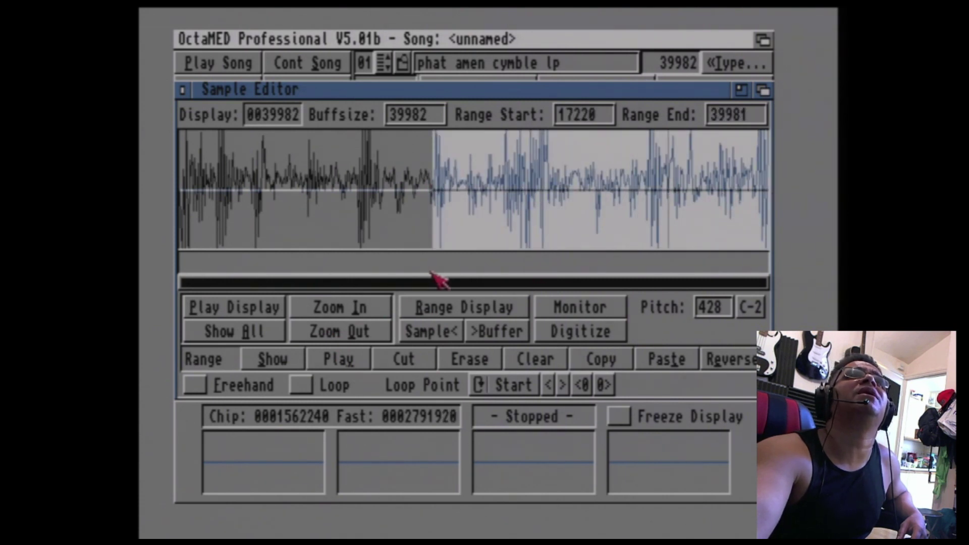
left_click(342, 362)
left_click(343, 363)
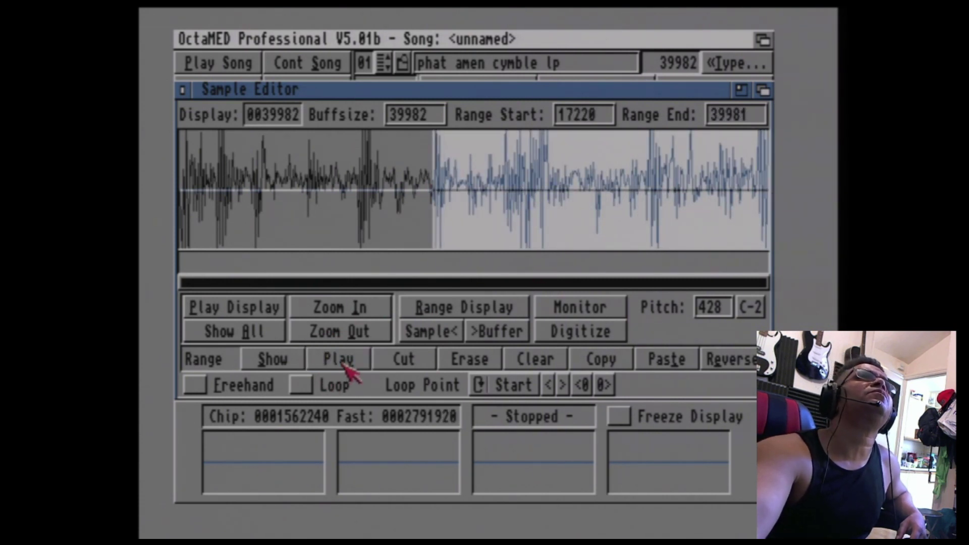
left_click(183, 90)
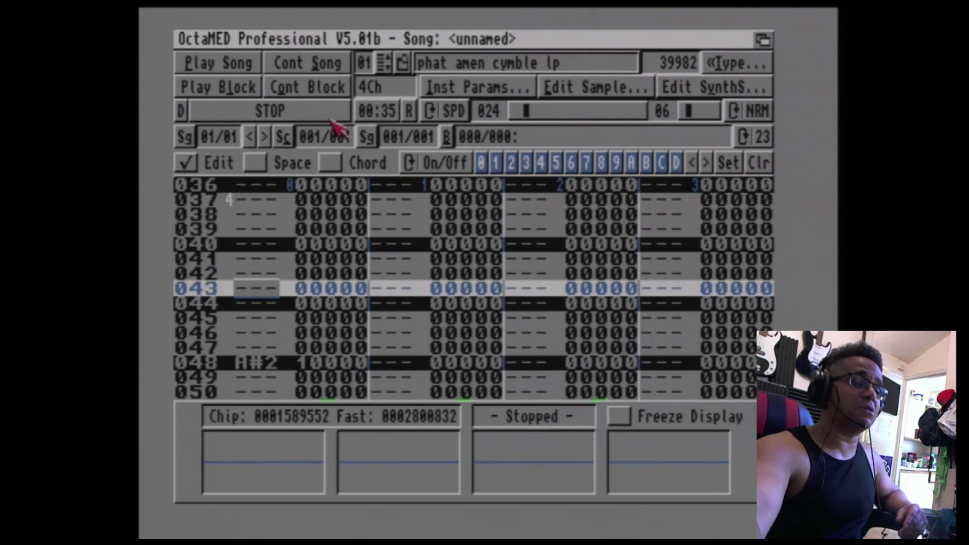
Play the block through with edit mode off, then stop playback.
left_click(217, 87)
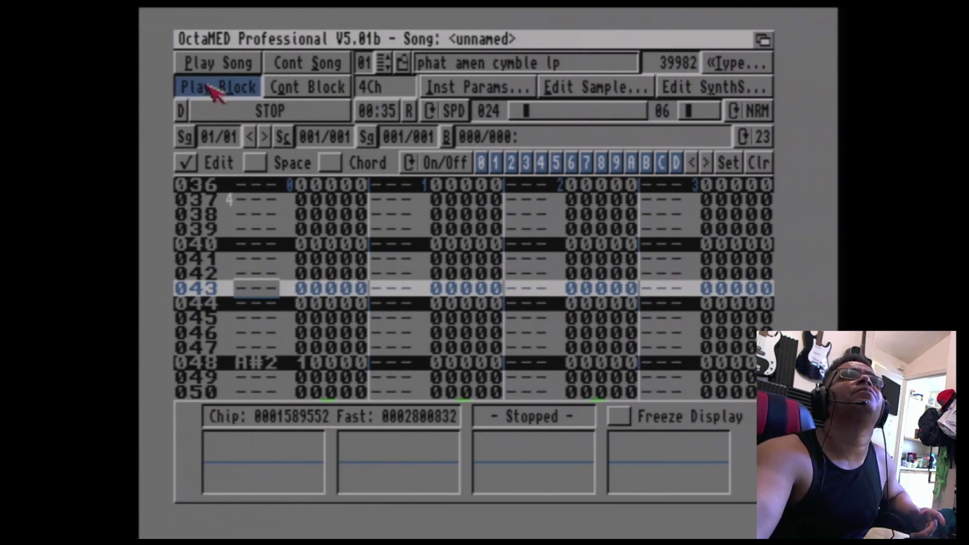
left_click(186, 163)
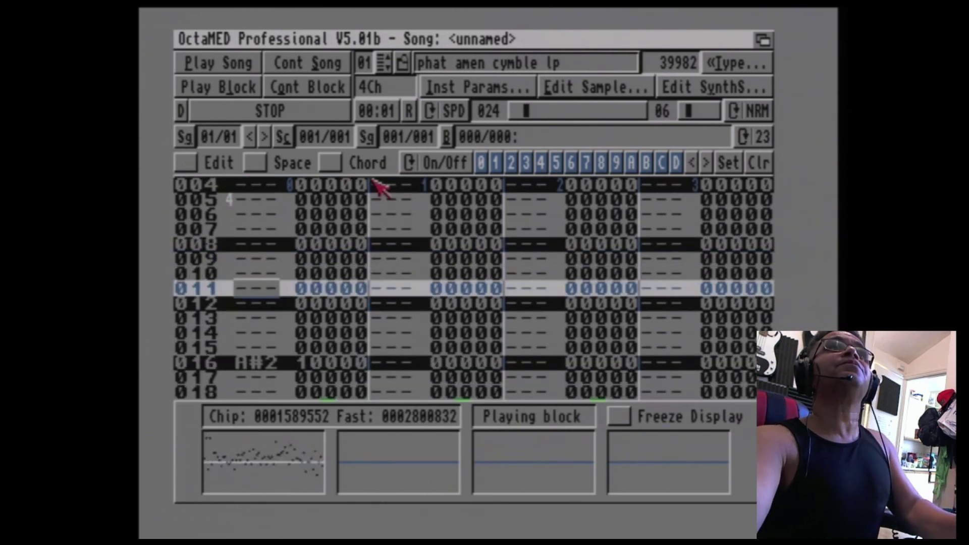
key("space")
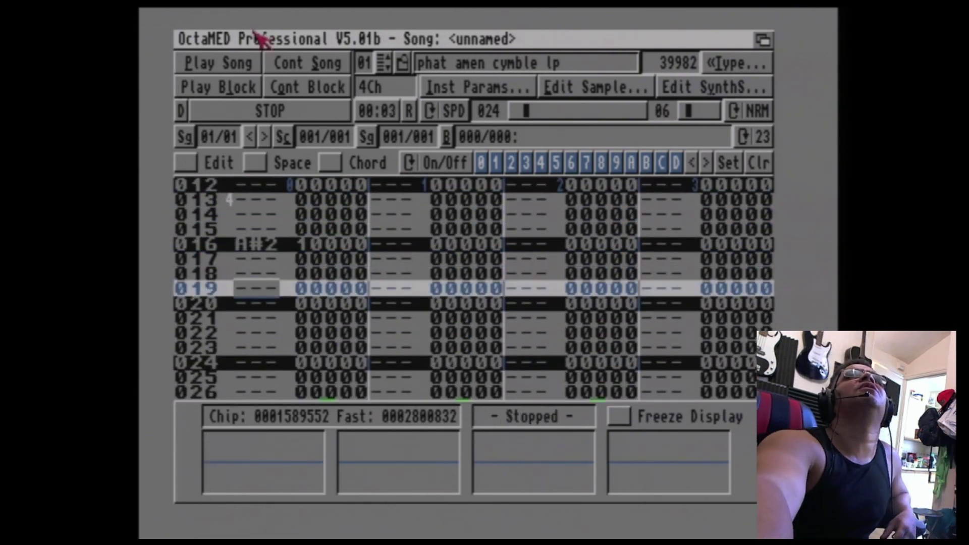
Bring up the Load Instrument requester on the SOUND LIBRARY folder.
right_click(268, 38)
mouse_move(477, 34)
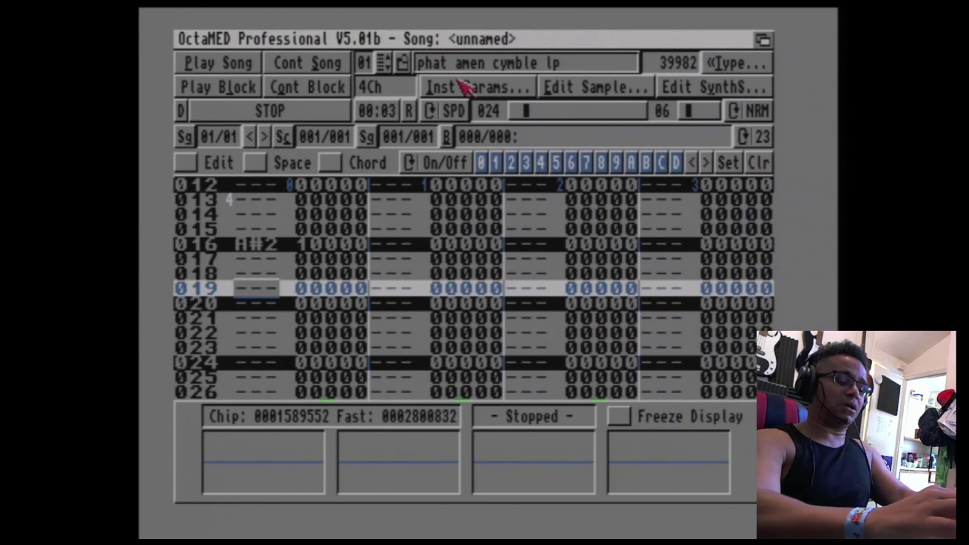
key("z")
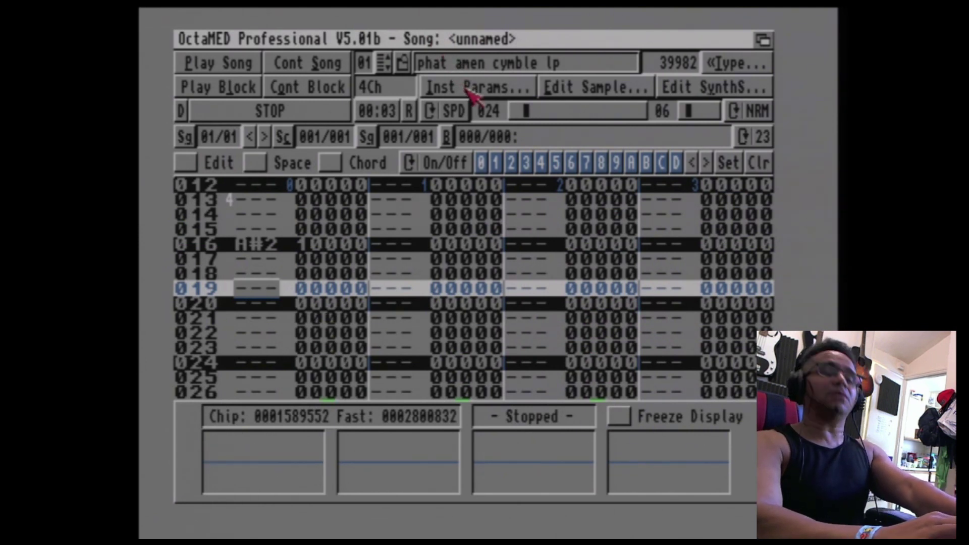
key("super+l")
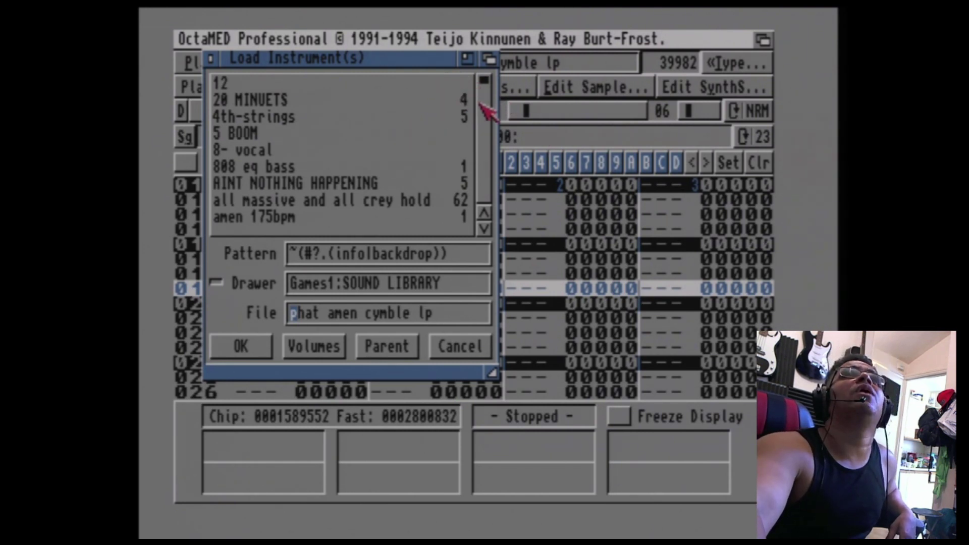
Scroll down through the SOUND LIBRARY file list.
left_click_drag(485, 83, 485, 123)
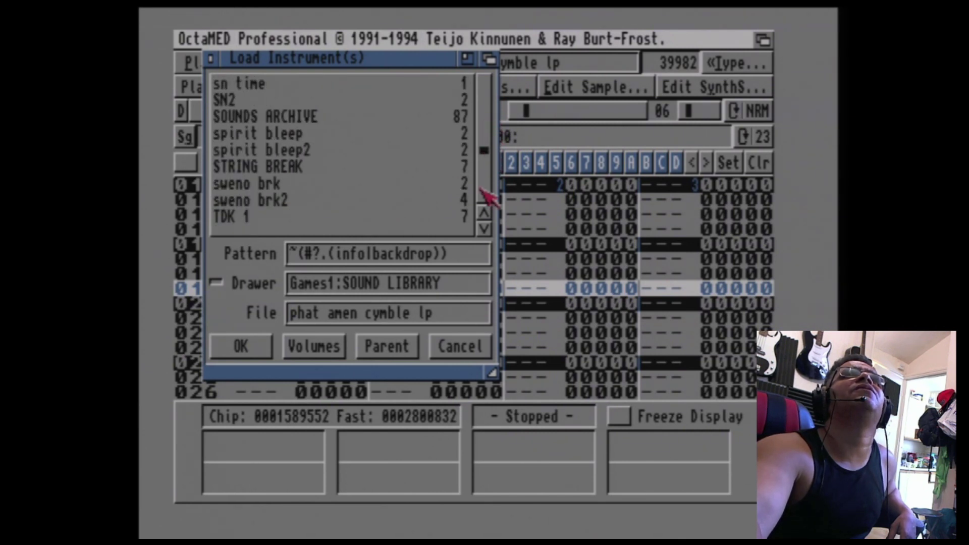
left_click(483, 228)
left_click(484, 228)
left_click(484, 228)
left_click(483, 228)
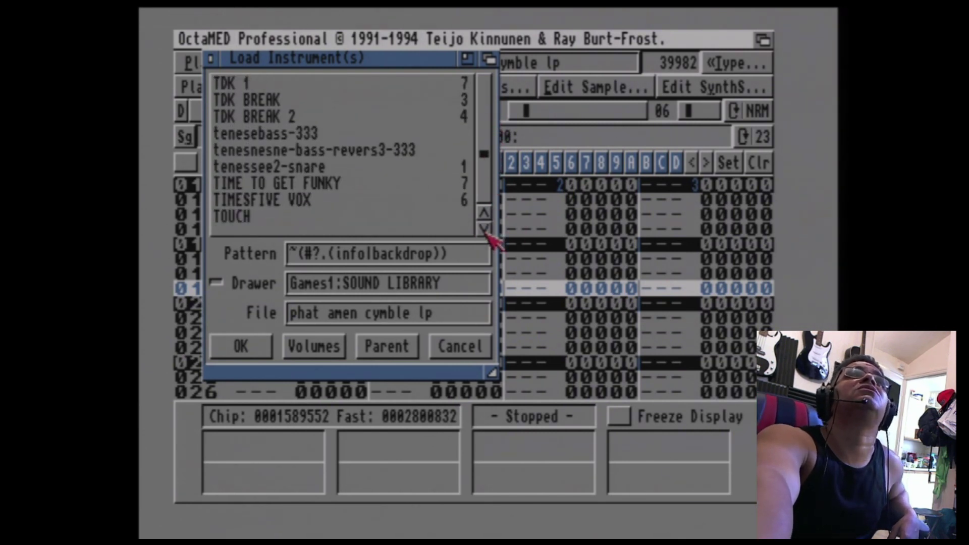
left_click(484, 228)
left_click(483, 228)
left_click(484, 229)
left_click(484, 229)
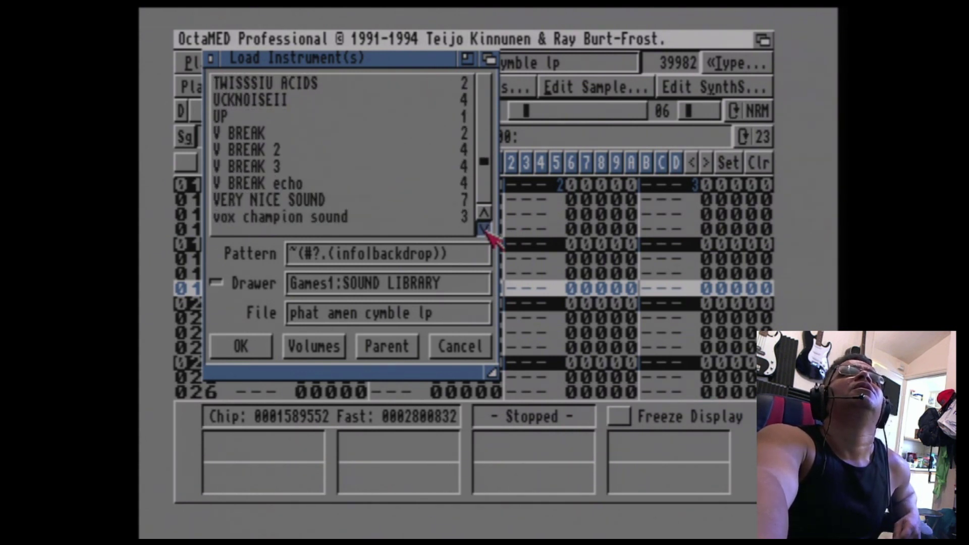
left_click(483, 229)
left_click(483, 228)
left_click(483, 229)
left_click(484, 229)
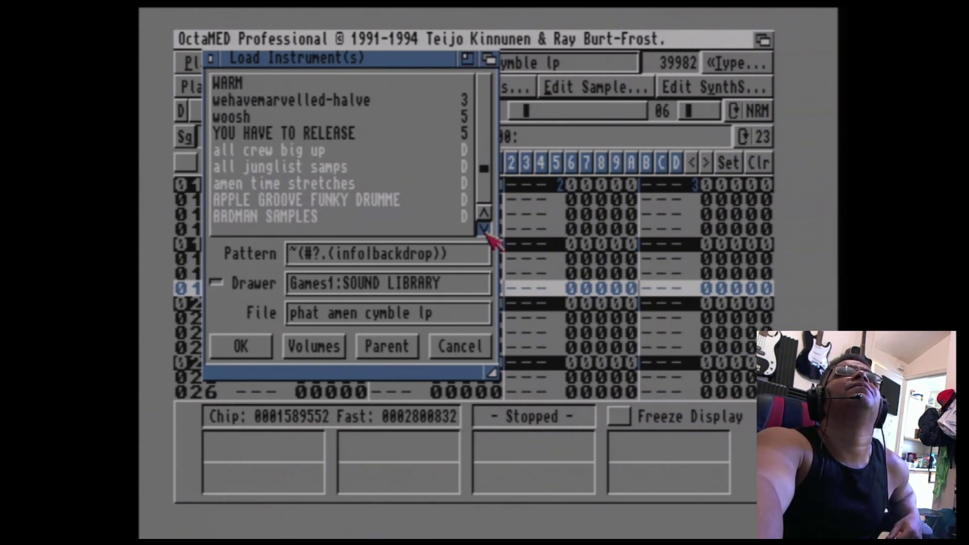
left_click(484, 229)
left_click(484, 228)
left_click_drag(488, 183, 488, 162)
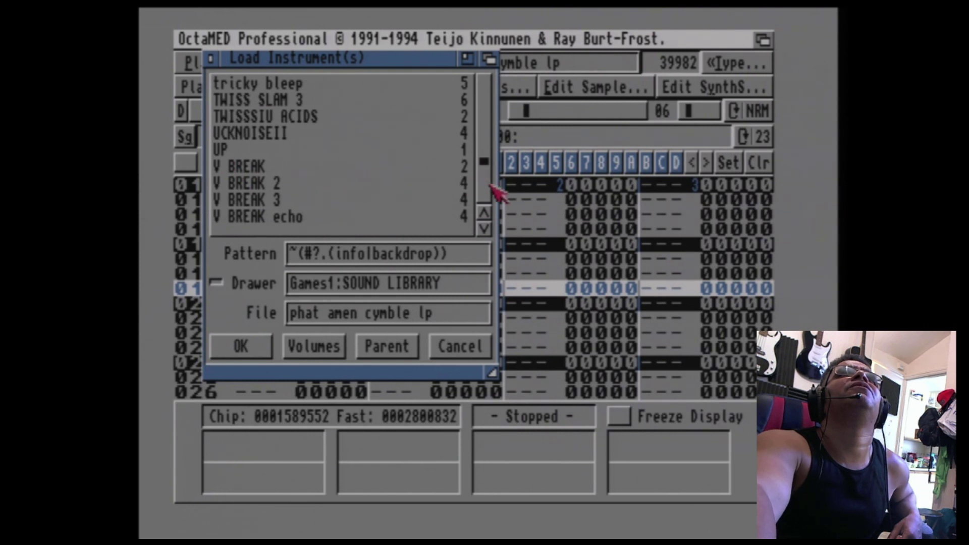
Open the BREAKS drawer and load the DANGERMAN2 break.
left_click(509, 209)
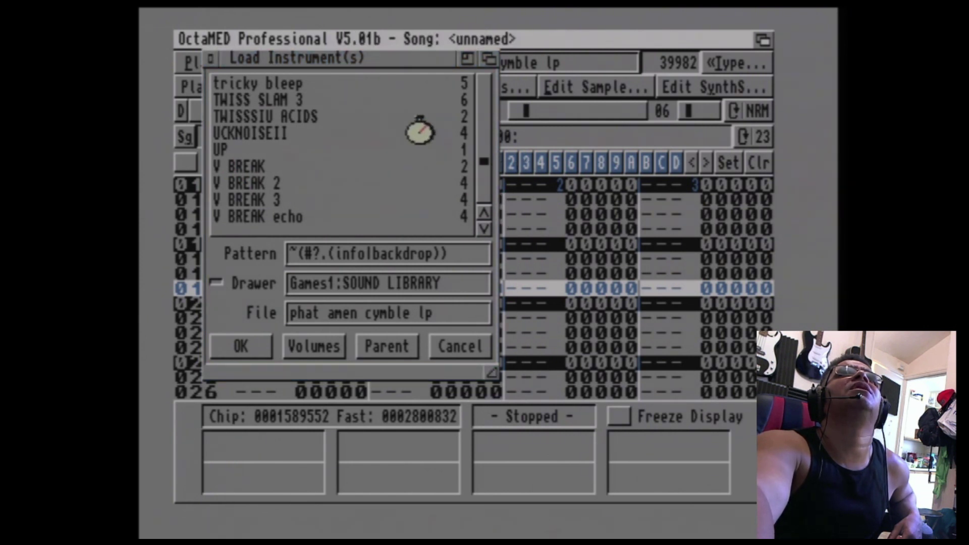
left_click(419, 130)
left_click_drag(480, 151, 492, 215)
left_click(252, 132)
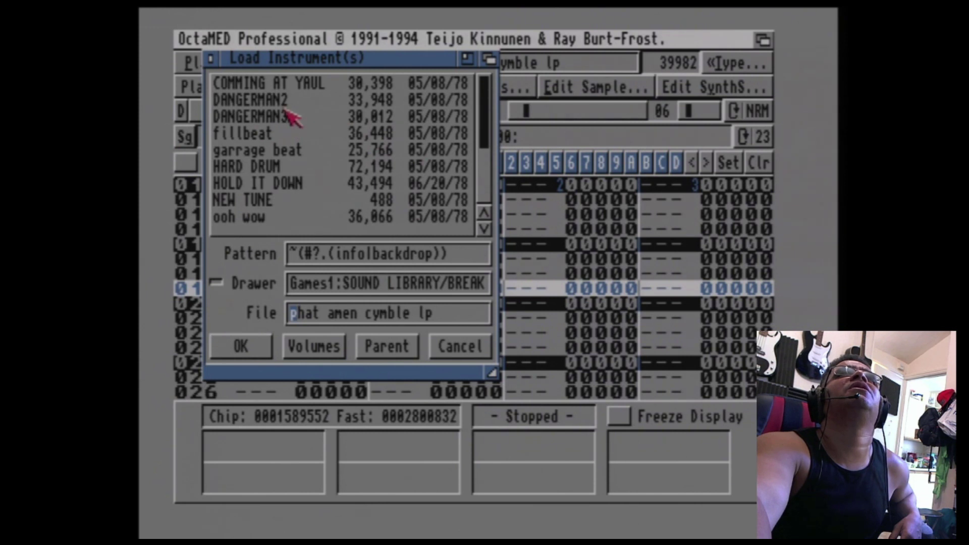
double_click(290, 103)
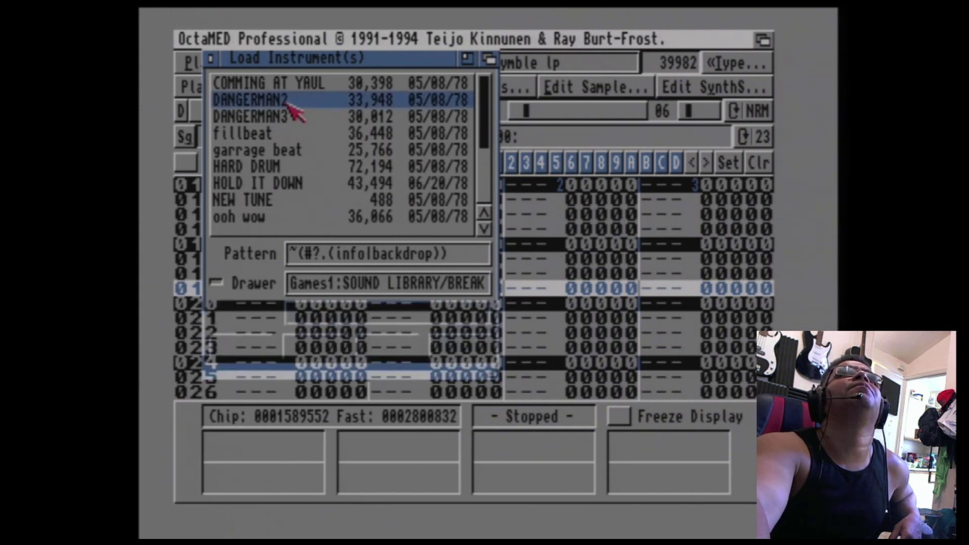
Load DANGERMAN2 as raw data, play the block and raise the speed from 024 to 055.
left_click(231, 115)
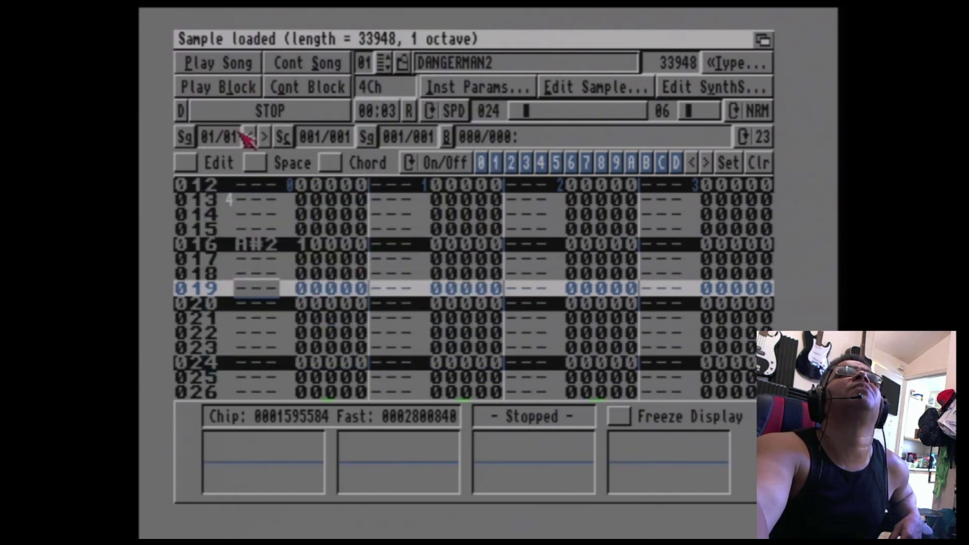
left_click(216, 94)
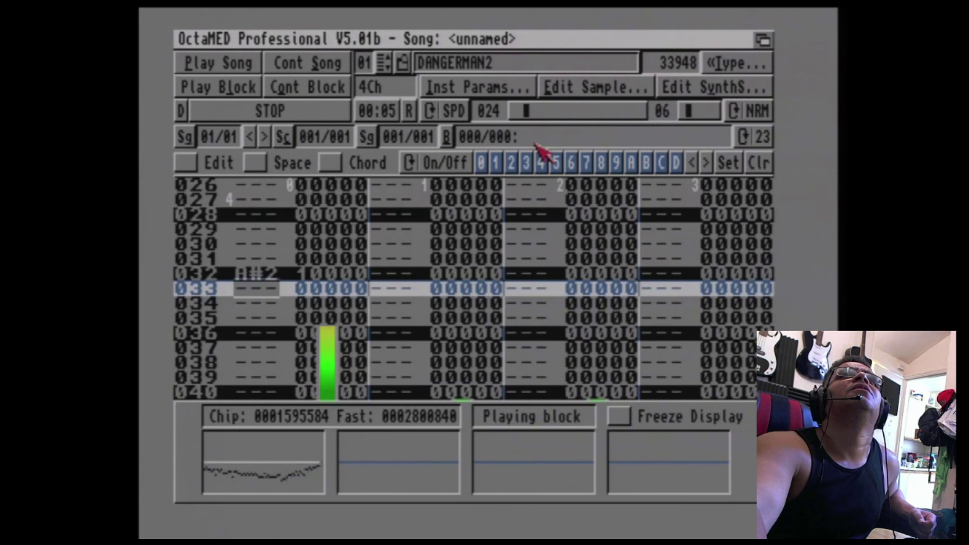
left_click(559, 112)
left_click(559, 112)
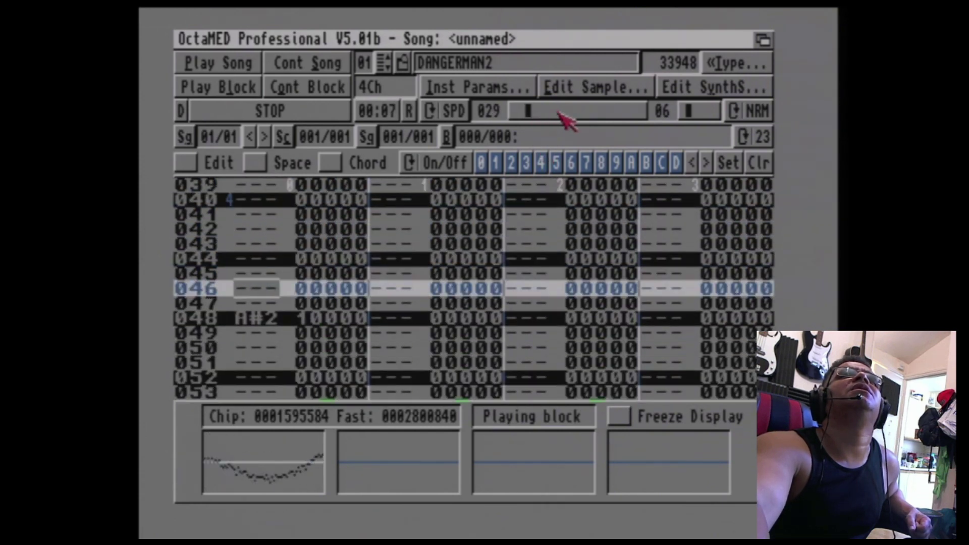
left_click(560, 113)
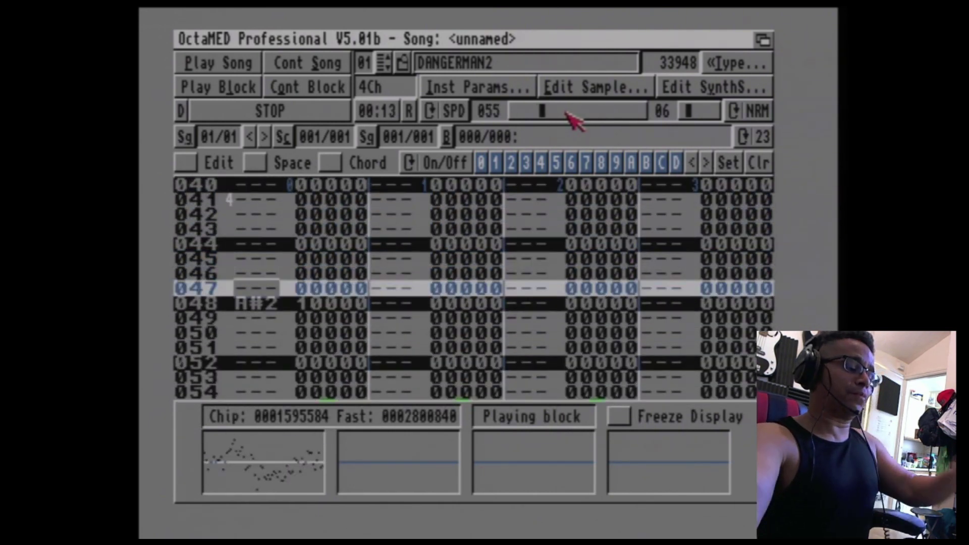
With edit mode on, audition the break and enter an E-4 note on row 048.
key("space")
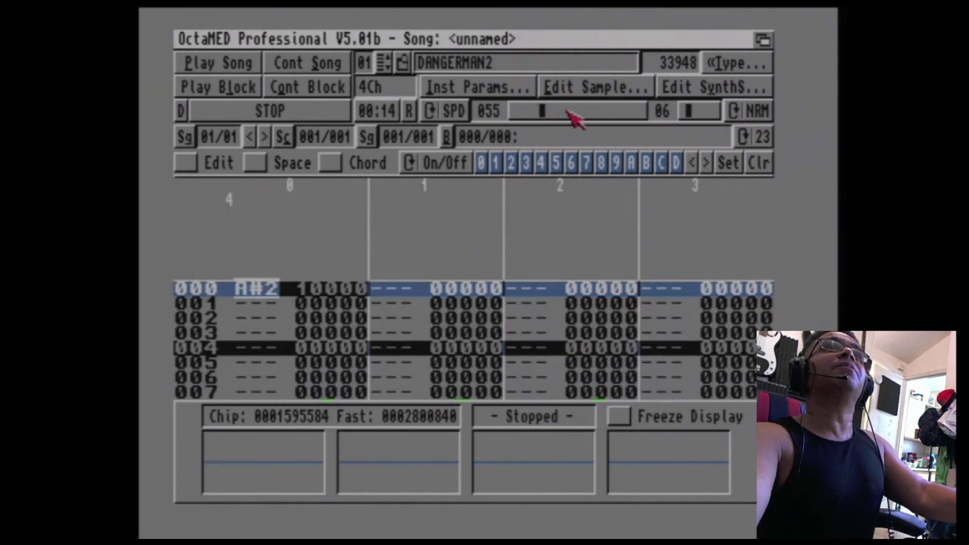
key("space")
key("j")
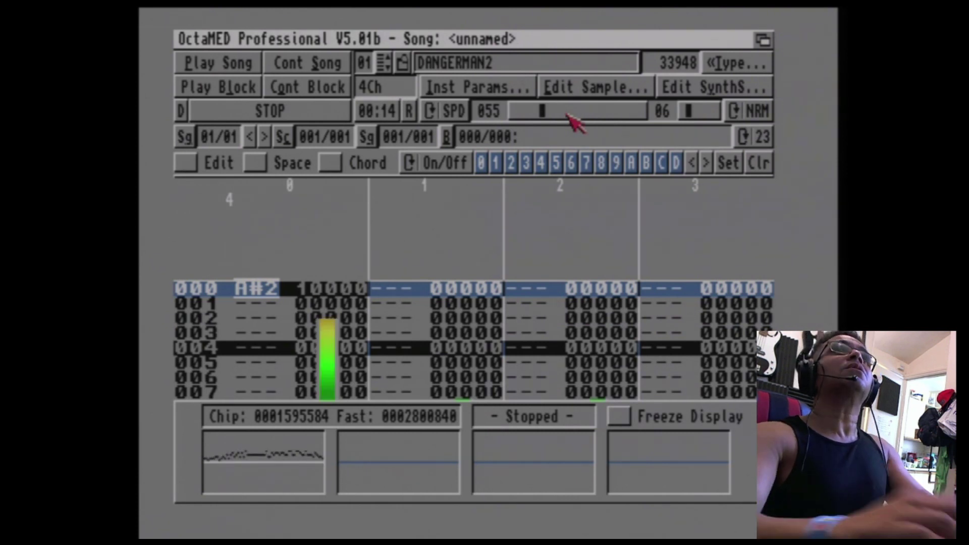
key("j")
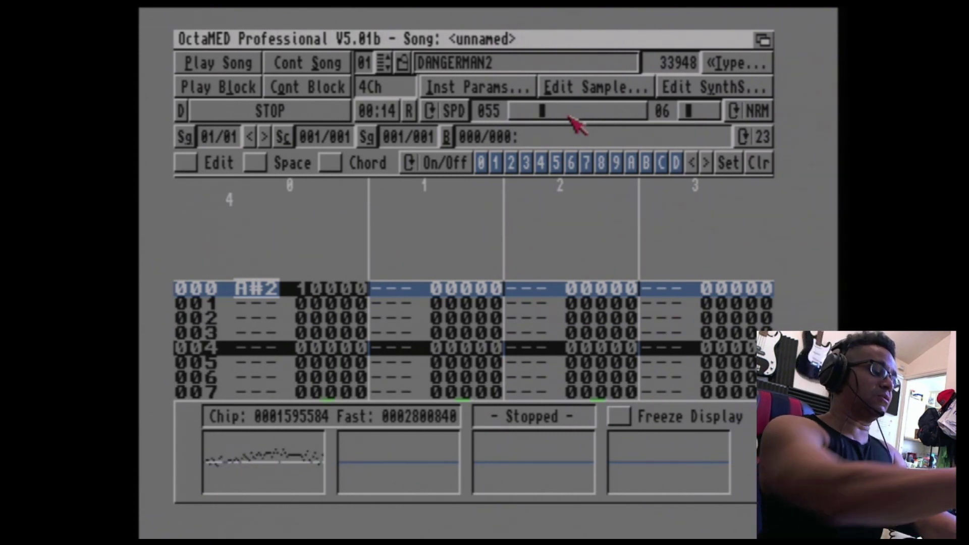
key("j")
key("space")
key("bracketleft")
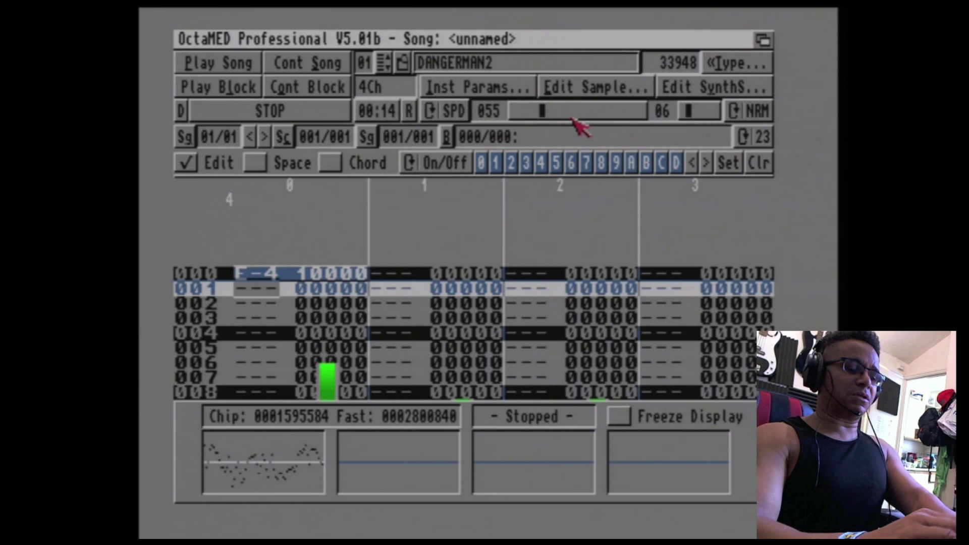
key("Up")
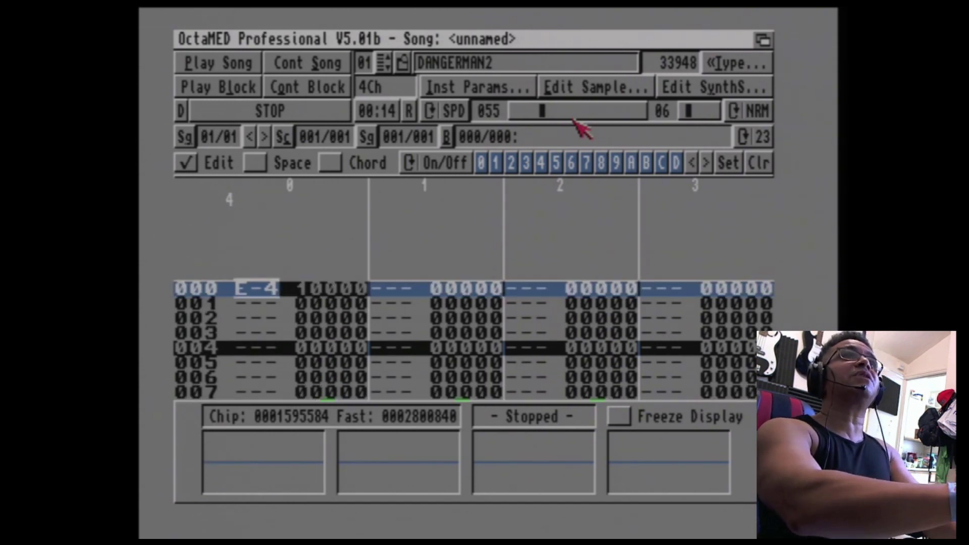
key("Down")
key("Down")
key("Down")
key("Down")
key("Down")
key("Down")
key("Down")
key("Down")
key("Down")
key("Down")
key("Down")
key("Down")
key("Down")
key("Down")
key("Down")
key("Down")
key("Down")
key("Down")
key("Down")
key("Down")
key("e")
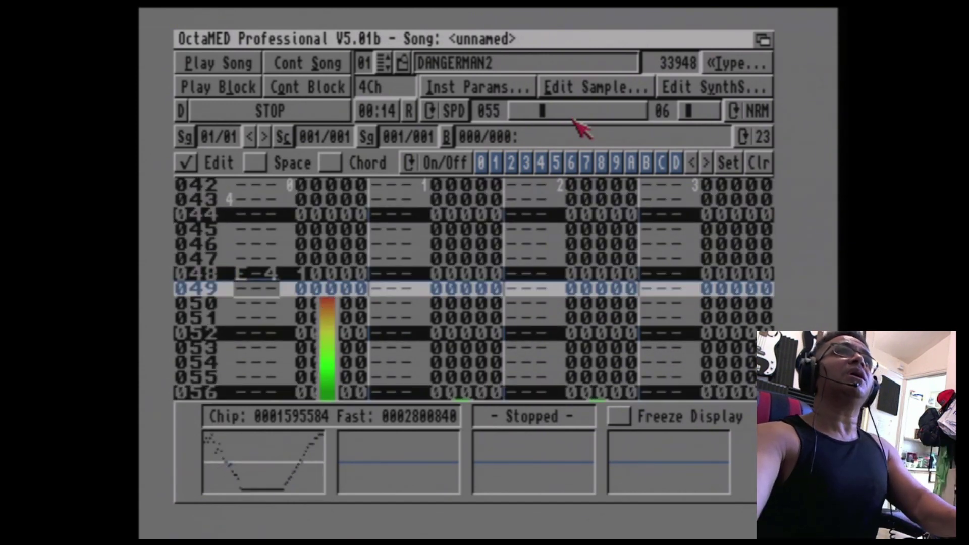
Play the block, lower the tempo to 044, stop, and open DANGERMAN2 in the Sample Editor.
left_click(207, 96)
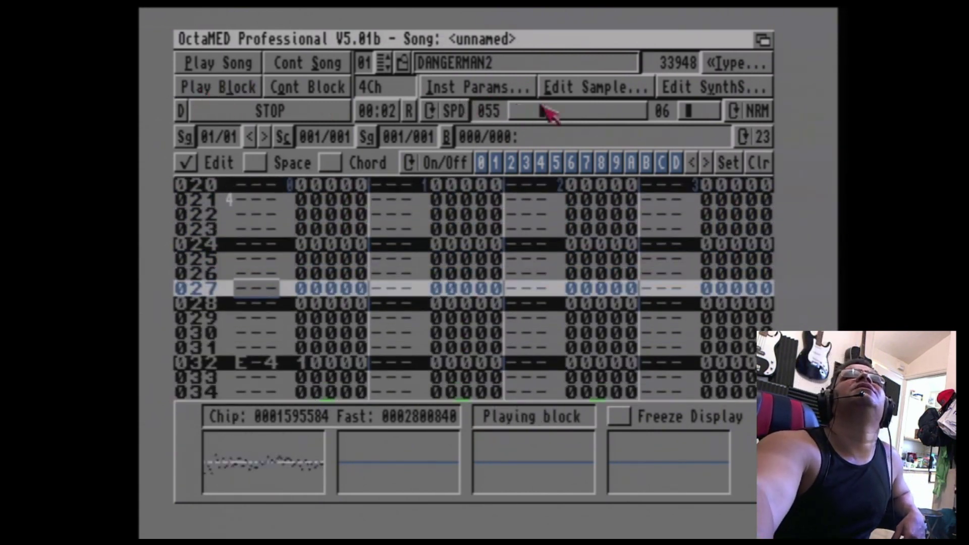
left_click(527, 114)
left_click(529, 114)
left_click(530, 114)
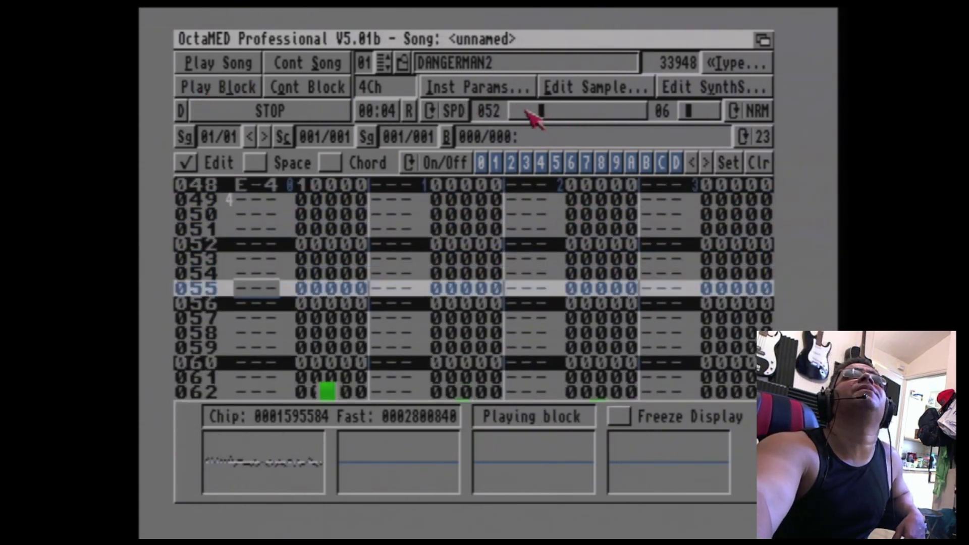
left_click(528, 114)
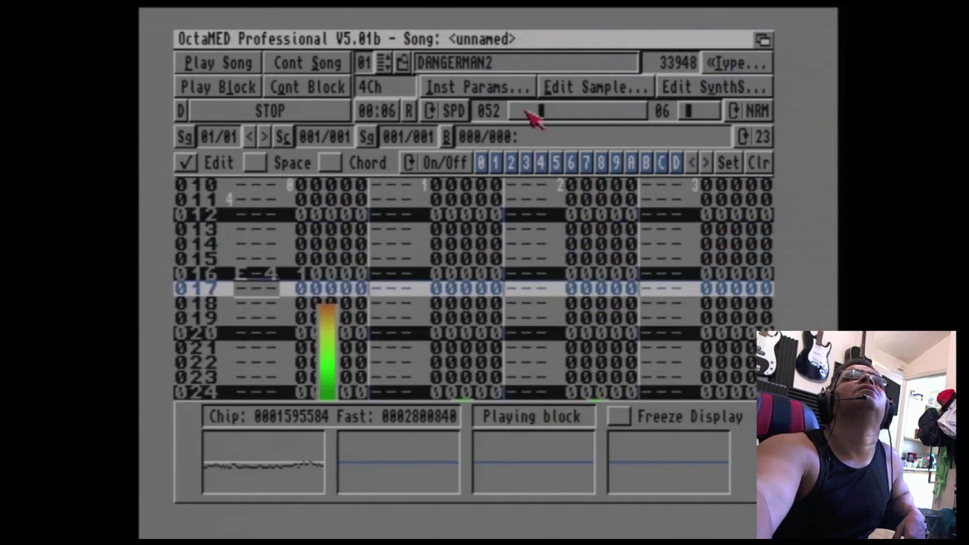
left_click(528, 114)
left_click(526, 113)
left_click(525, 113)
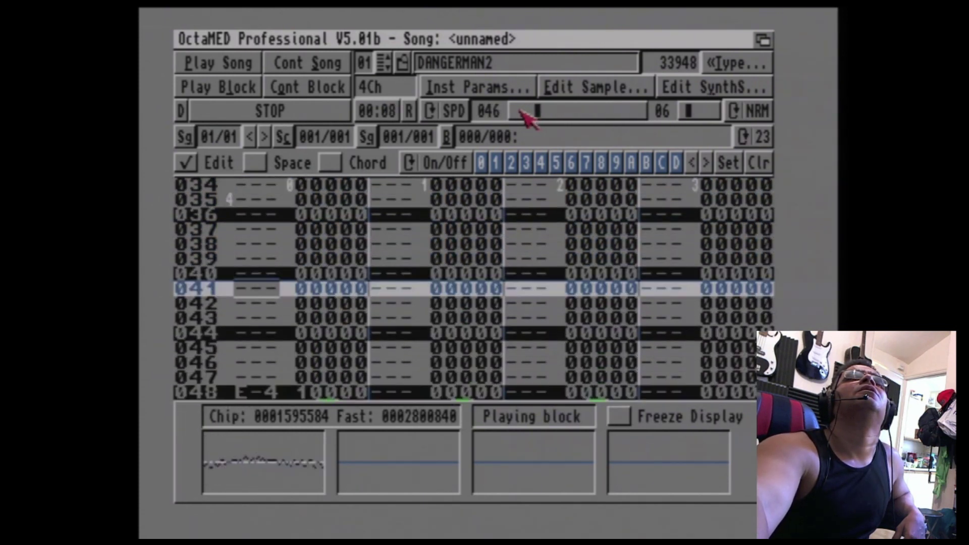
left_click(522, 114)
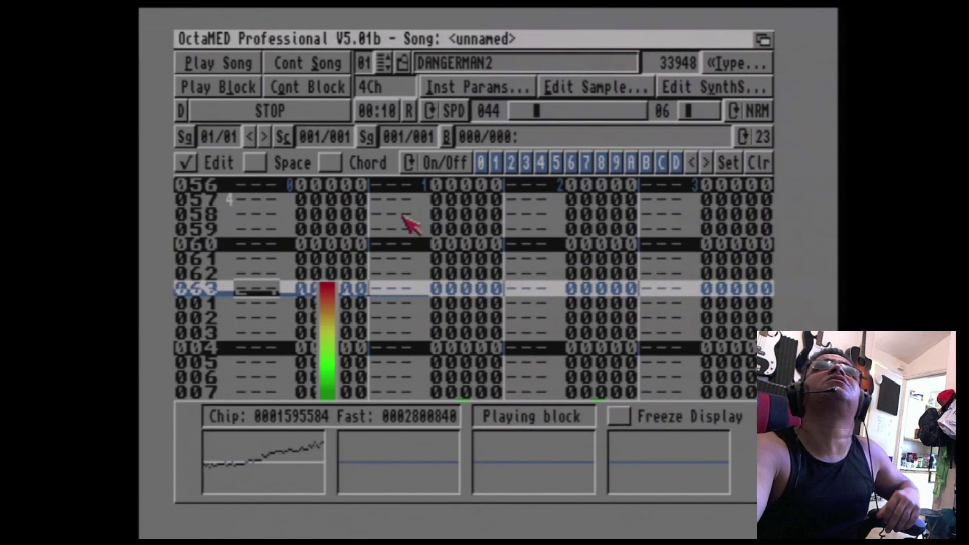
key("space")
left_click(586, 92)
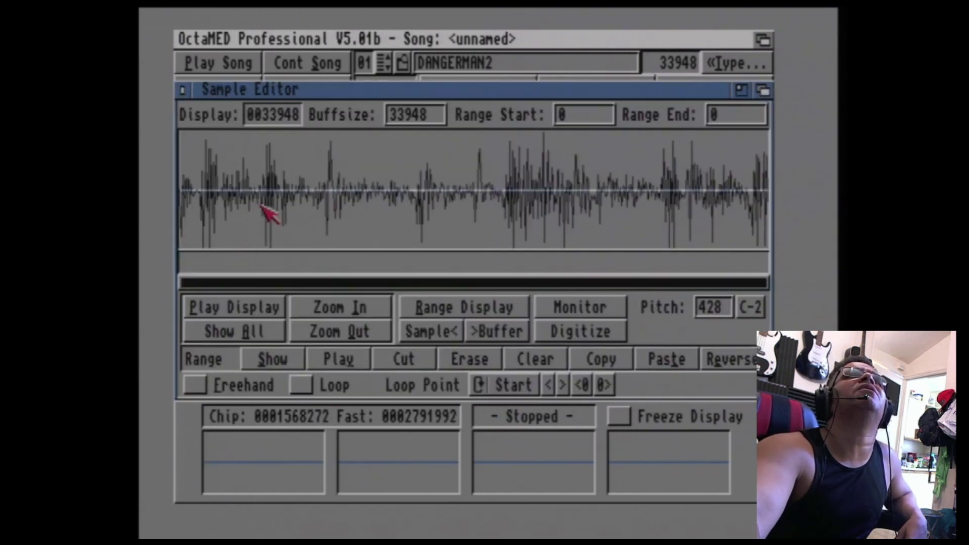
Cut samples 0–1148 off DANGERMAN2, leaving 32799, then replay the block.
left_click(339, 309)
left_click_drag(379, 289, 187, 291)
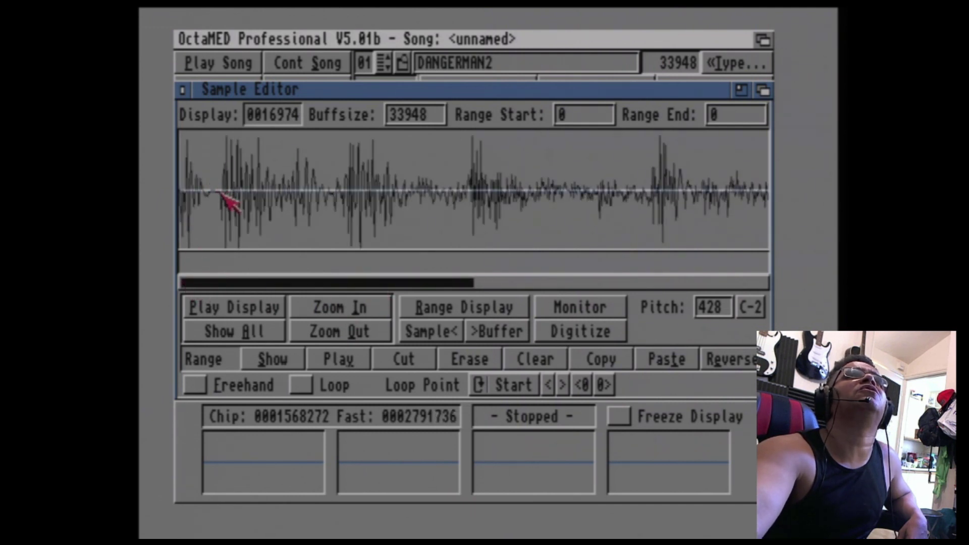
left_click_drag(219, 192, 175, 204)
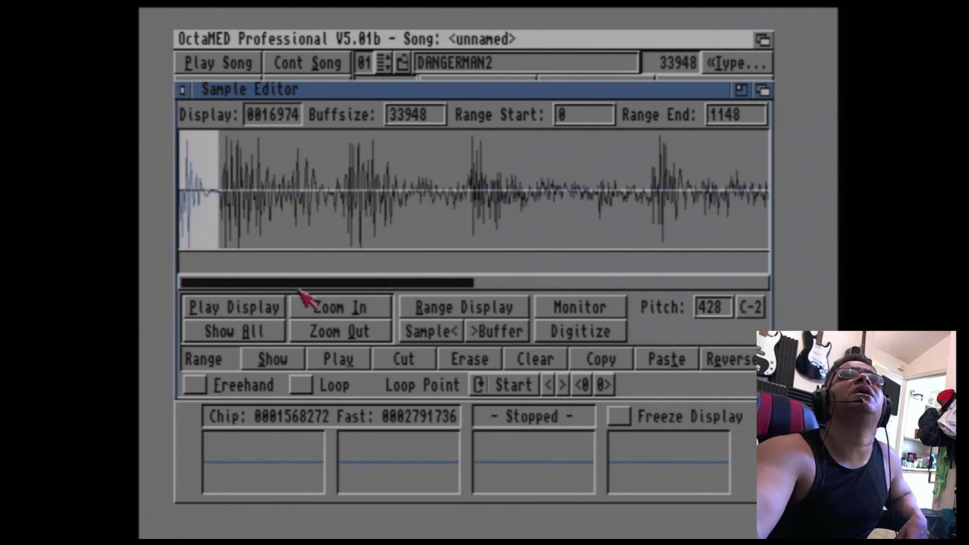
left_click(390, 365)
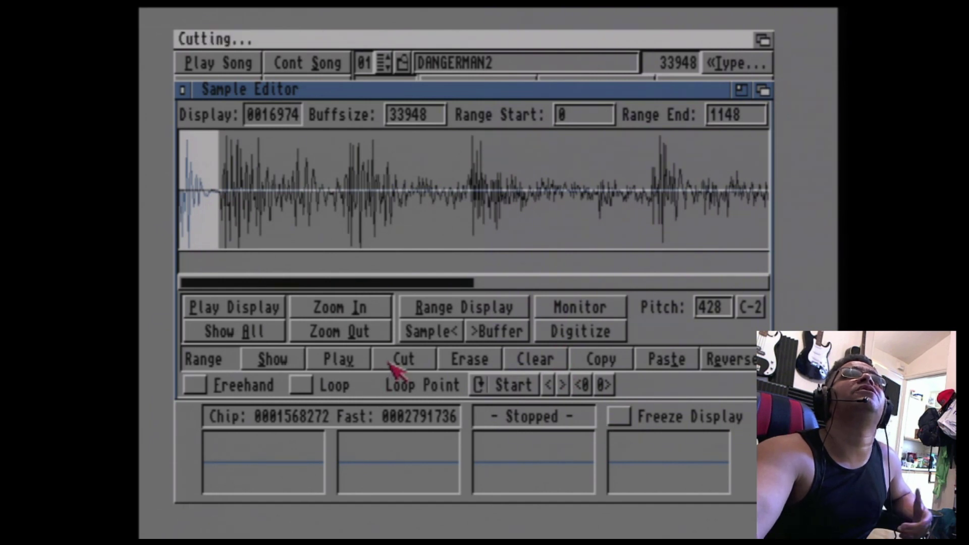
left_click(183, 90)
left_click(217, 91)
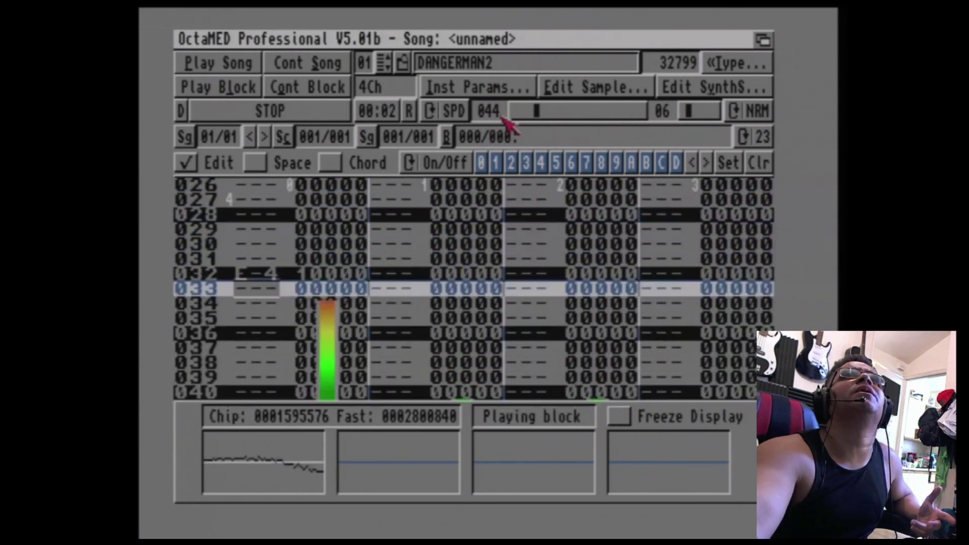
Step the tempo up to 048 and back down to 047 while the trimmed break plays.
left_click(574, 118)
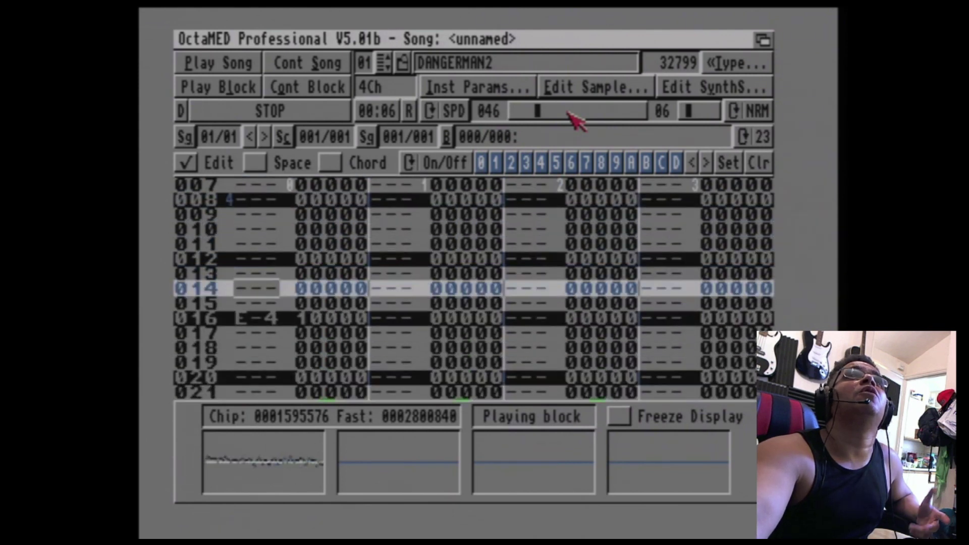
left_click(569, 112)
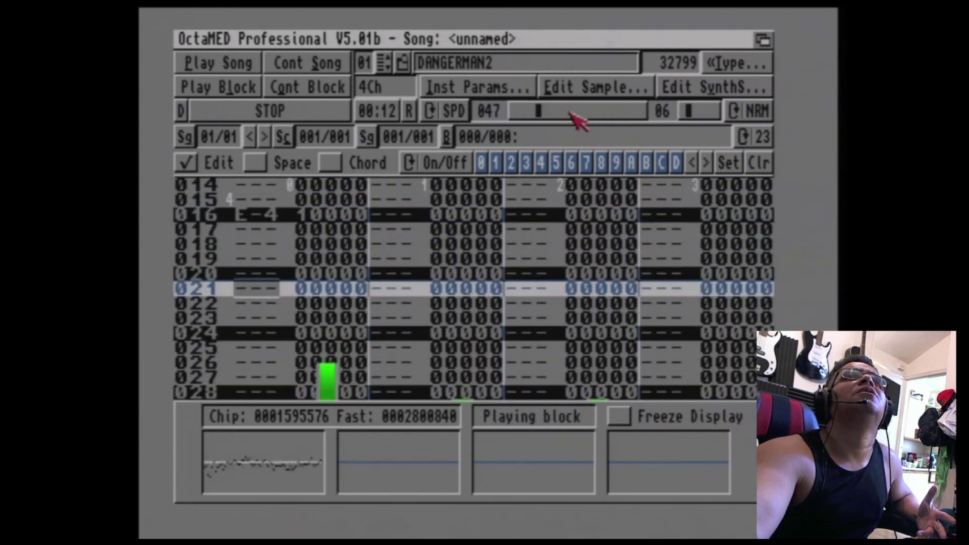
left_click(570, 113)
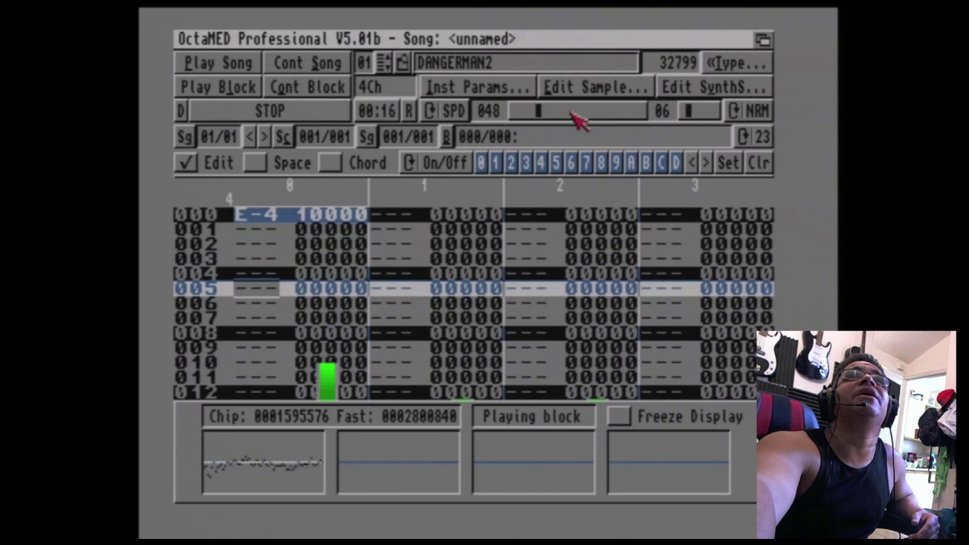
left_click(518, 111)
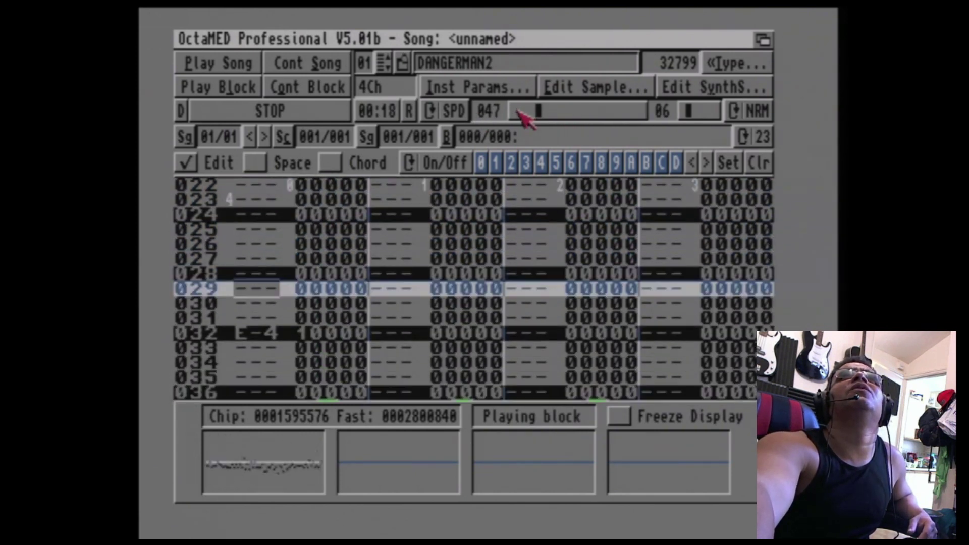
left_click(603, 89)
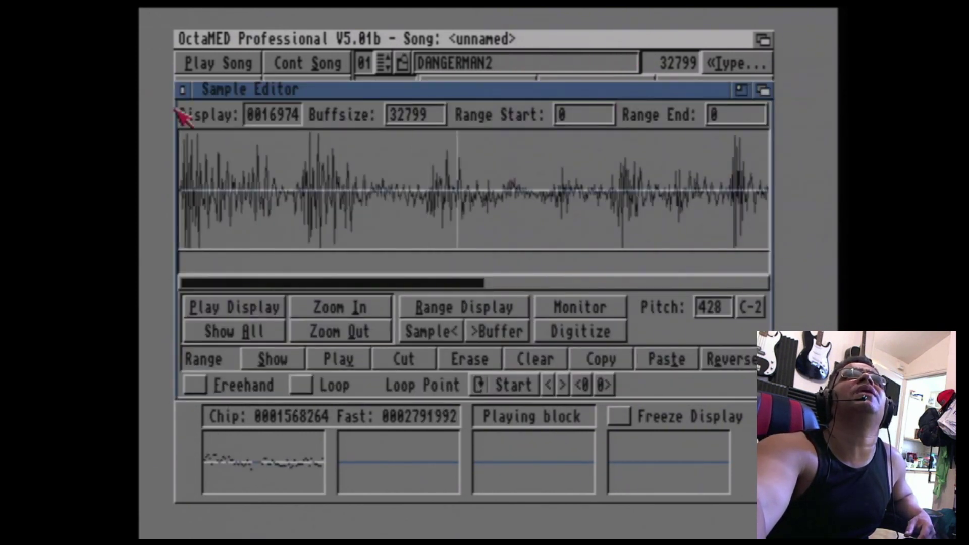
left_click(182, 90)
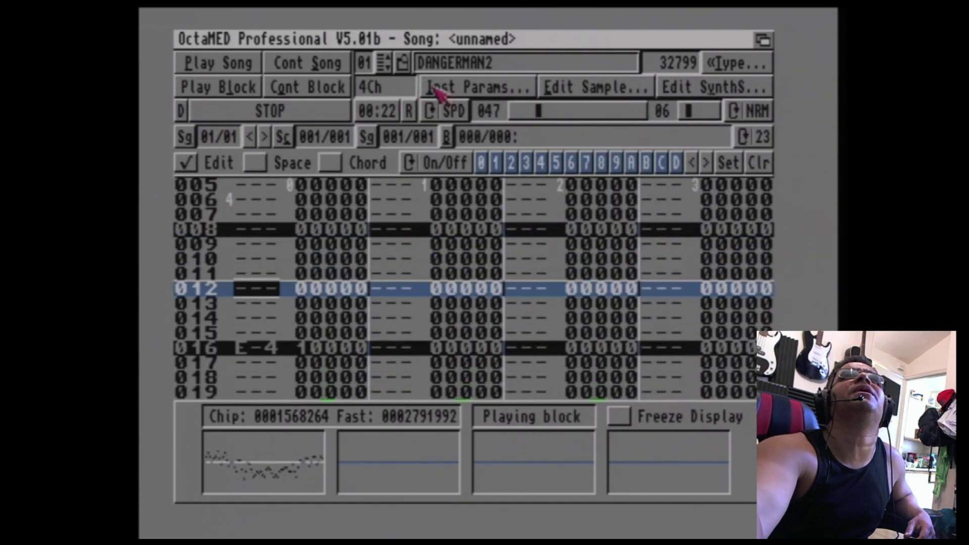
Set DANGERMAN2's finetune to -2 in the Instrument Parameters window.
left_click(438, 90)
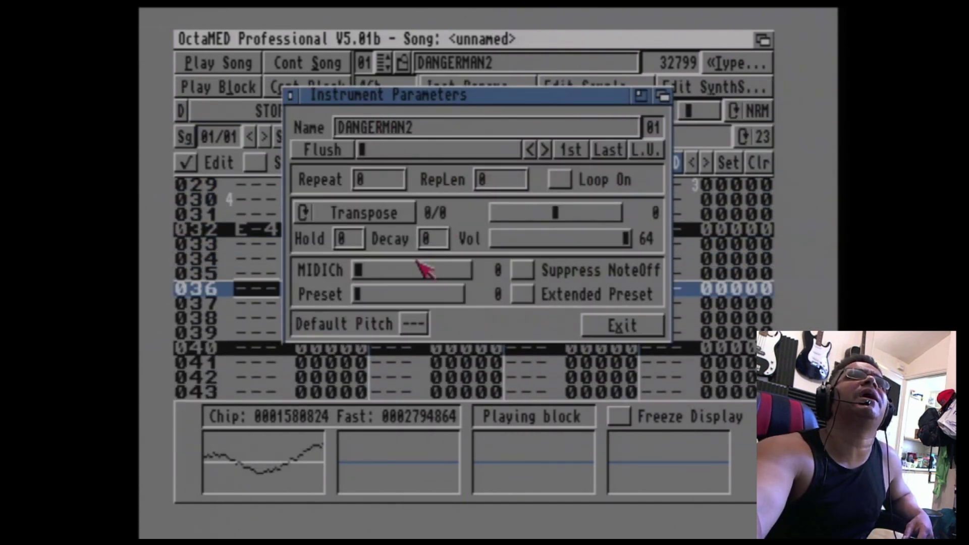
left_click(394, 212)
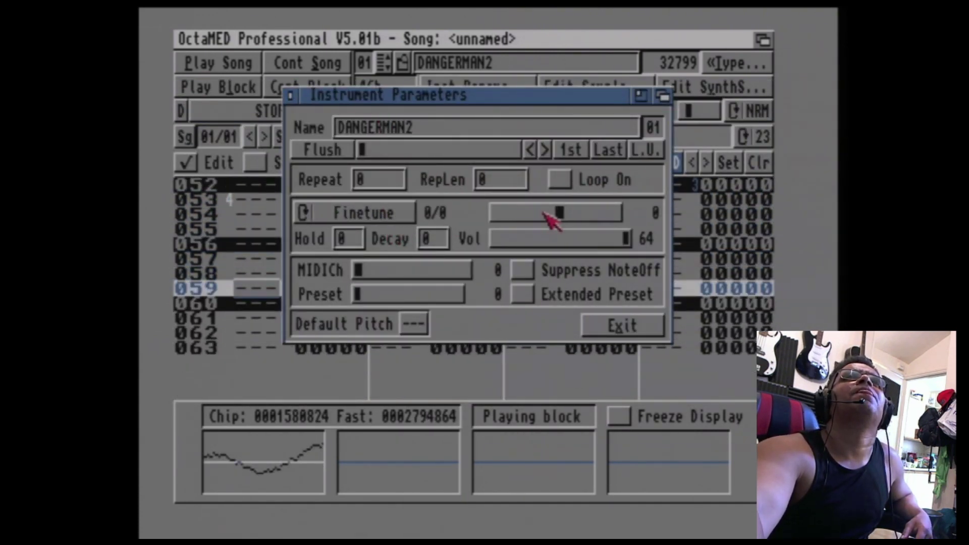
left_click(543, 214)
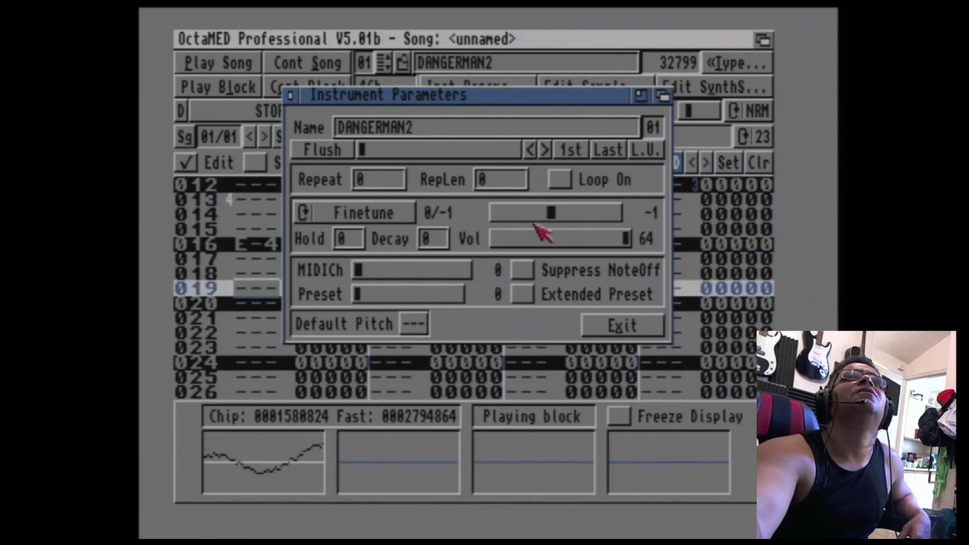
left_click(534, 216)
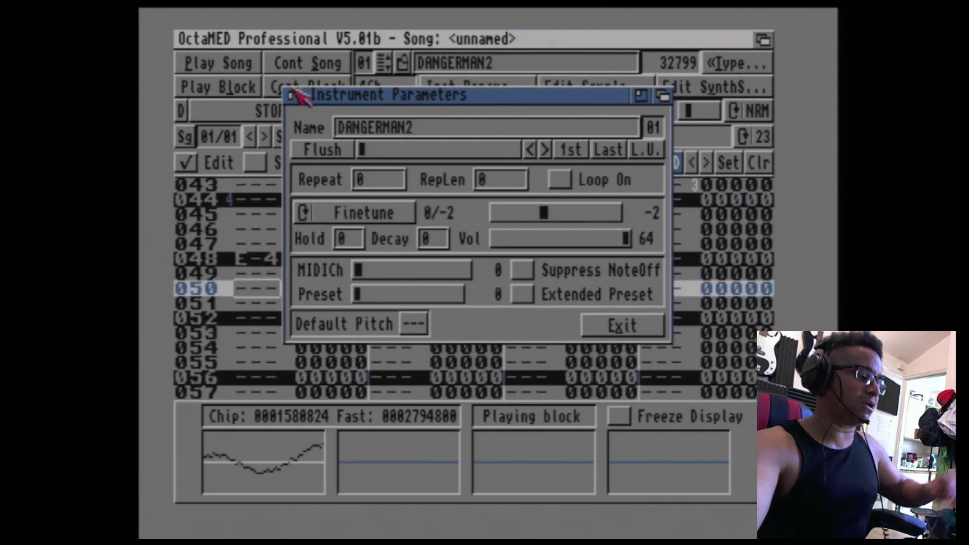
left_click(293, 95)
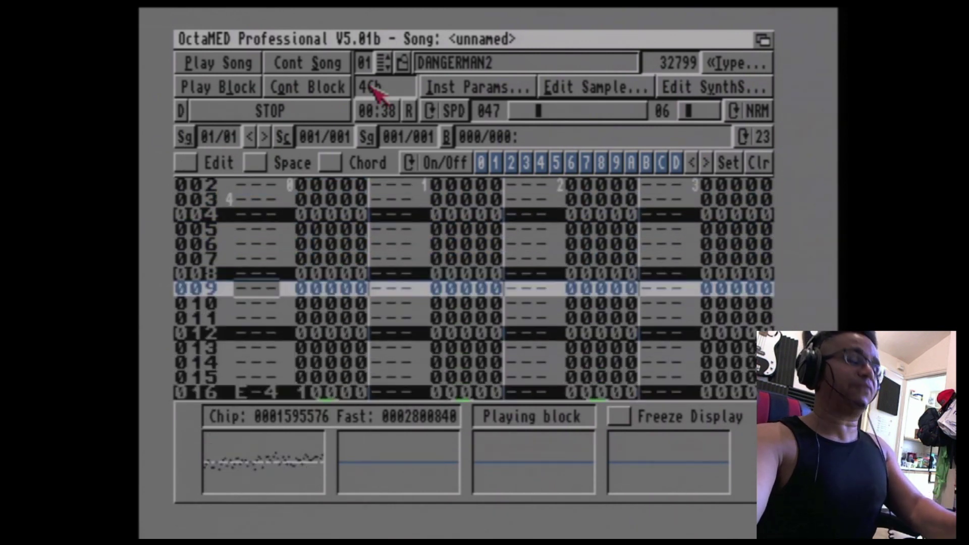
Continue the block and enter E-3 hits on rows 022 and 038, then turn note entry off.
key("space")
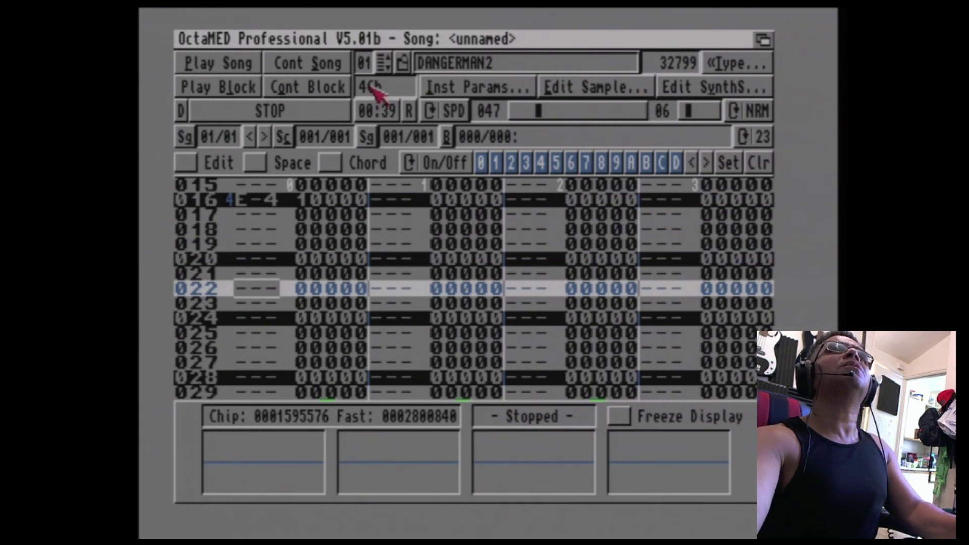
left_click(309, 90)
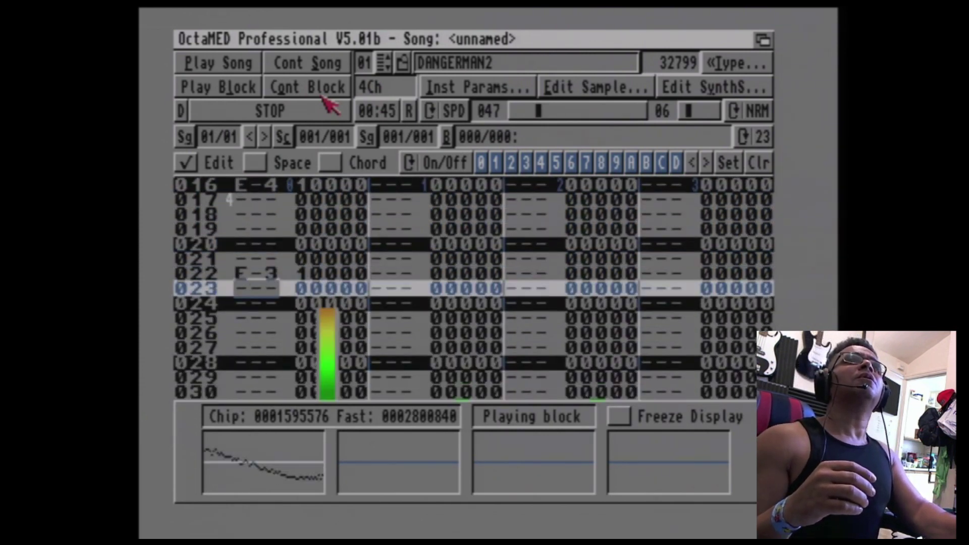
key("c")
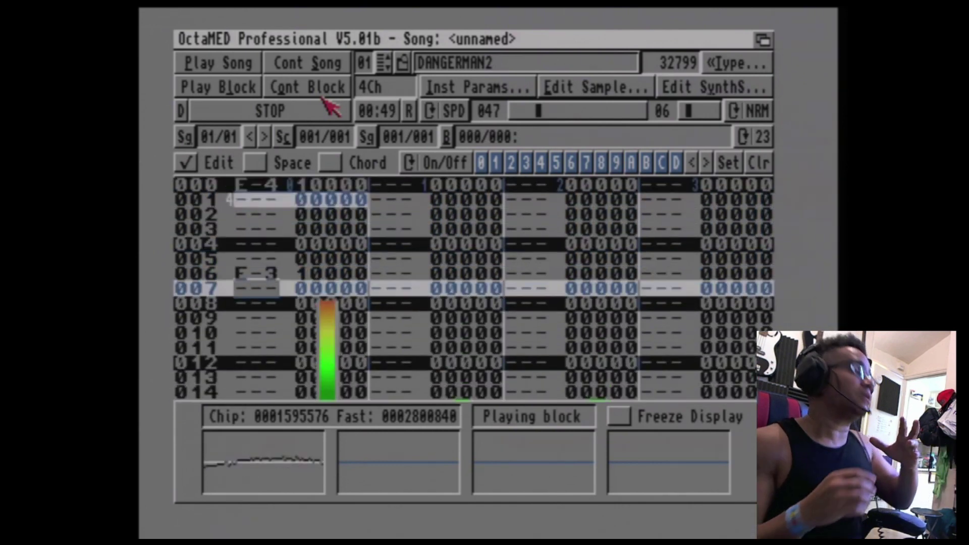
key("Escape")
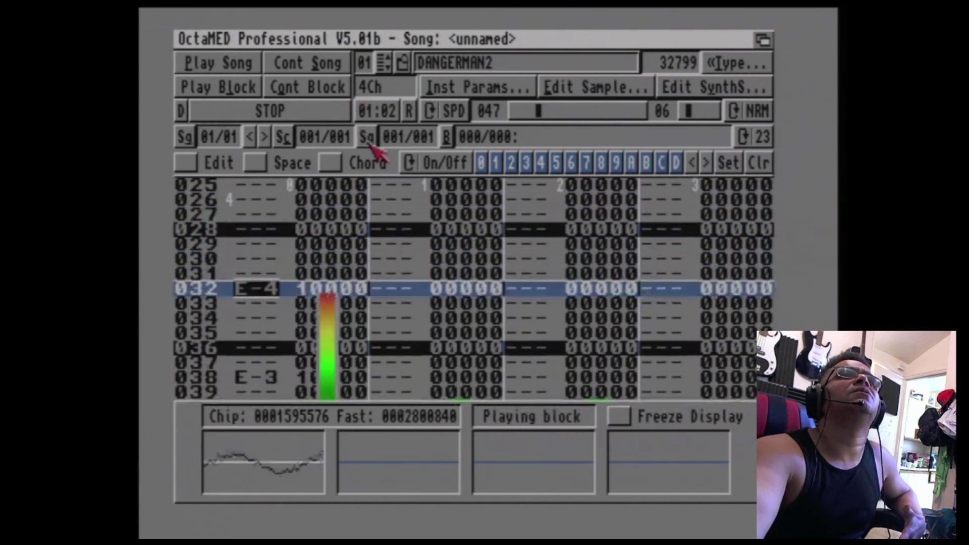
Halt block playback, keeping the E-4 and E-3 notes on track 0.
key("space")
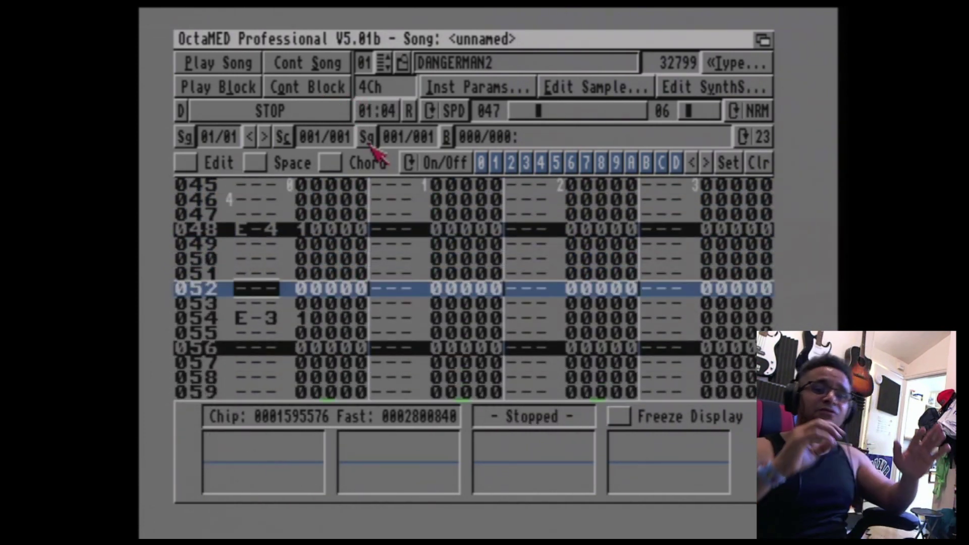